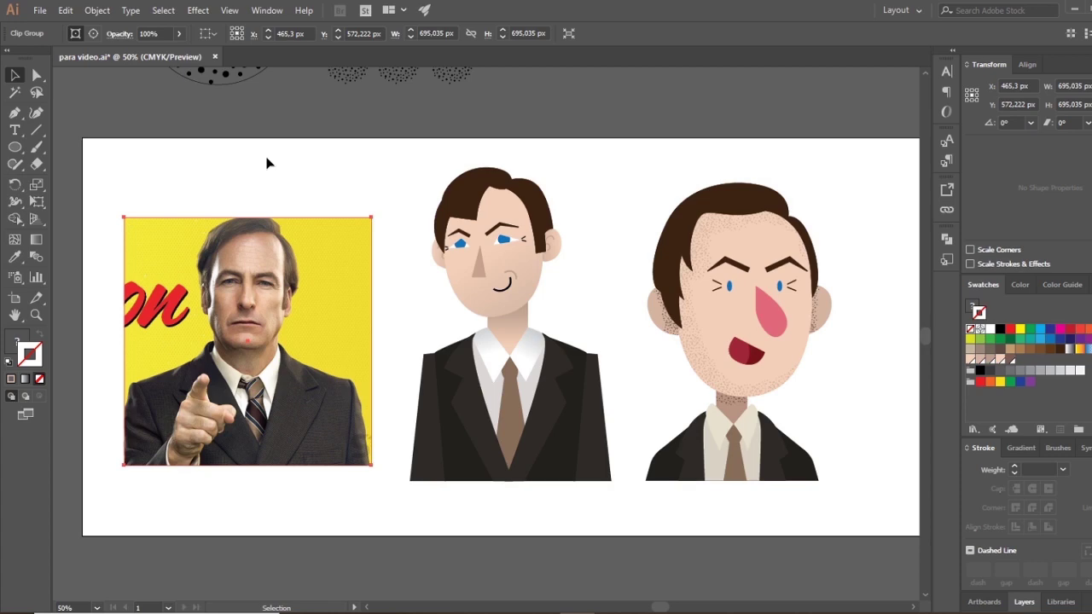
left_click(266, 163)
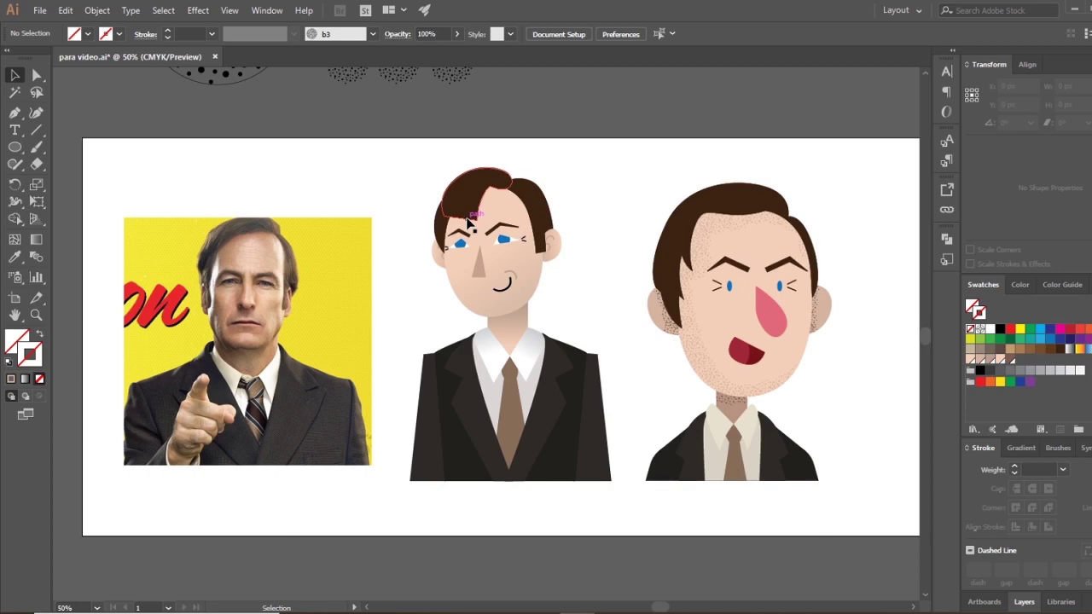
left_click(509, 241)
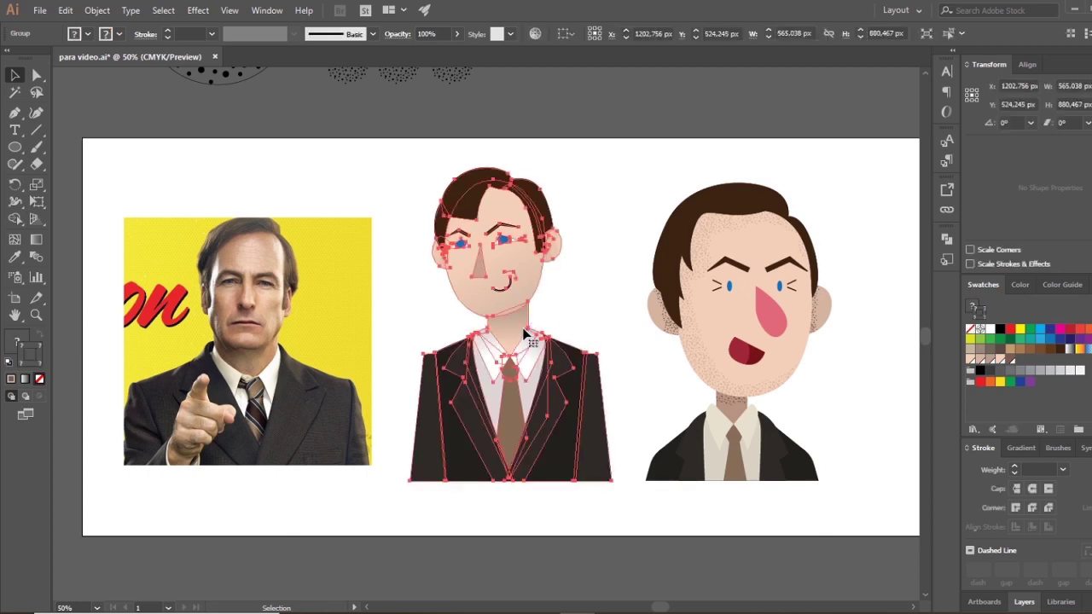
left_click(470, 146)
left_click_drag(741, 225, 331, 210)
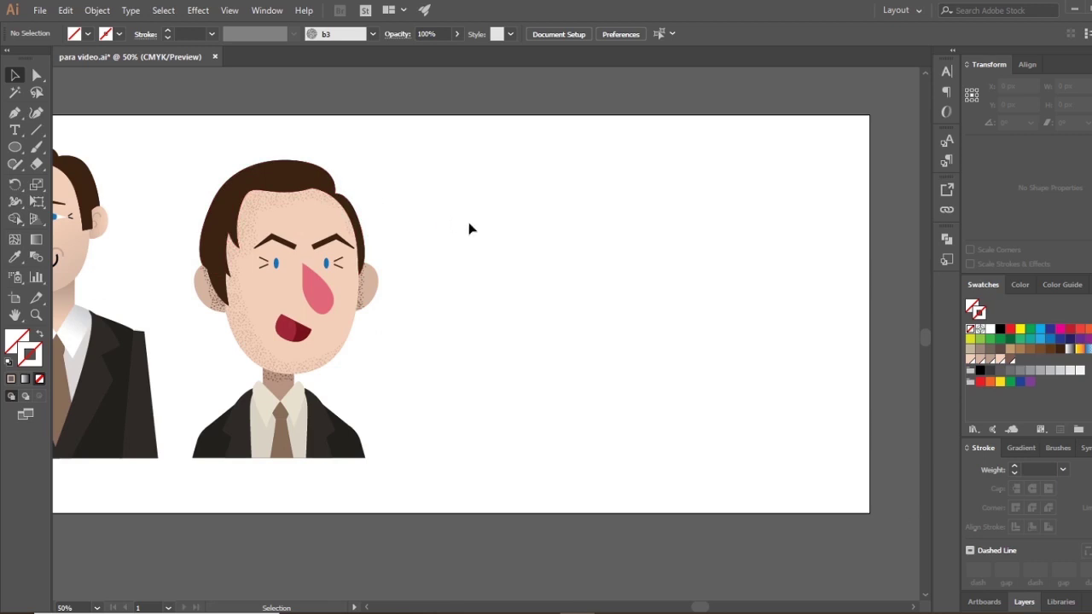
left_click(13, 149)
left_click(13, 151)
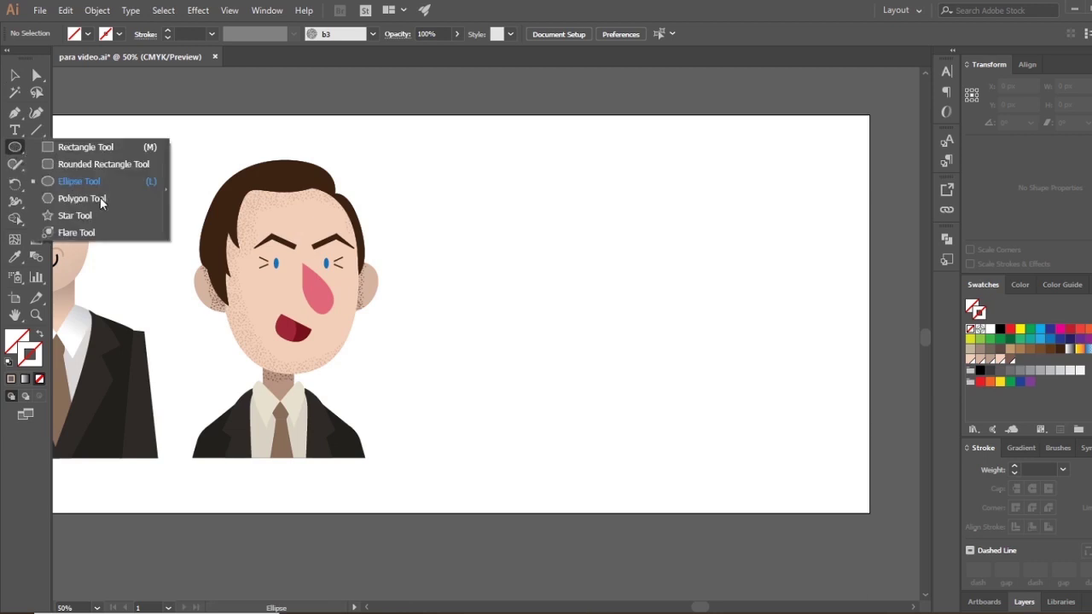
left_click(84, 216)
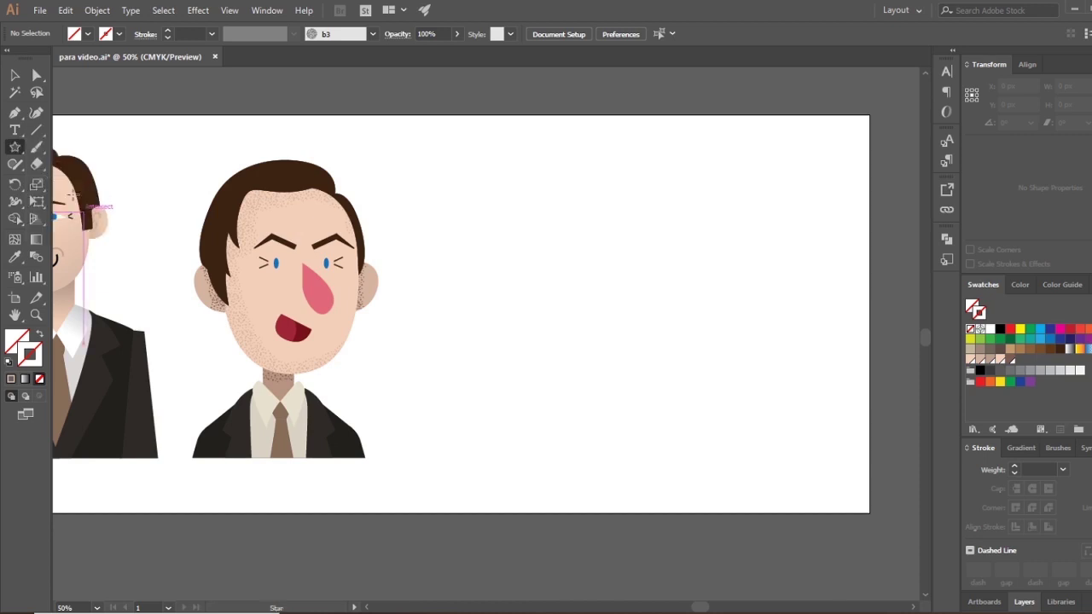
left_click(16, 149)
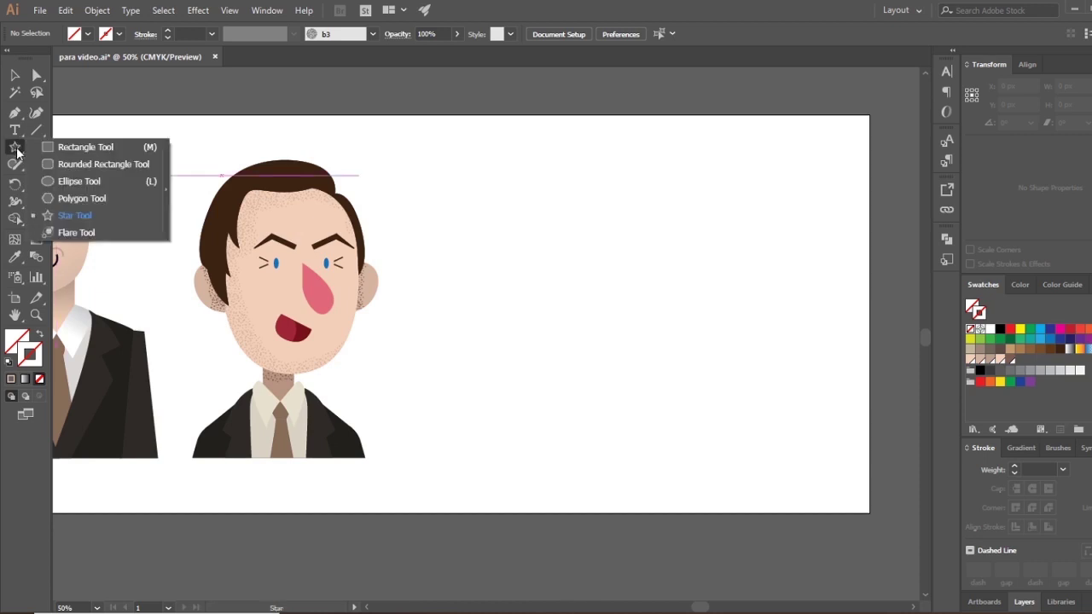
left_click(68, 163)
left_click(14, 149)
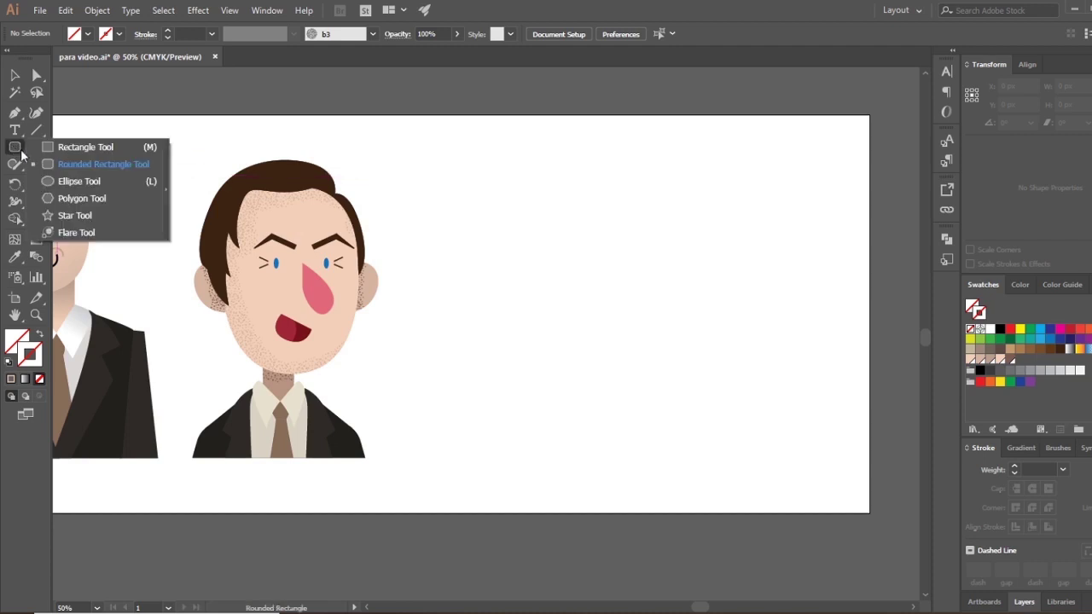
Draw a trial circle about 412 px in diameter beside the caricatures with the Ellipse tool and delete it
left_click(58, 175)
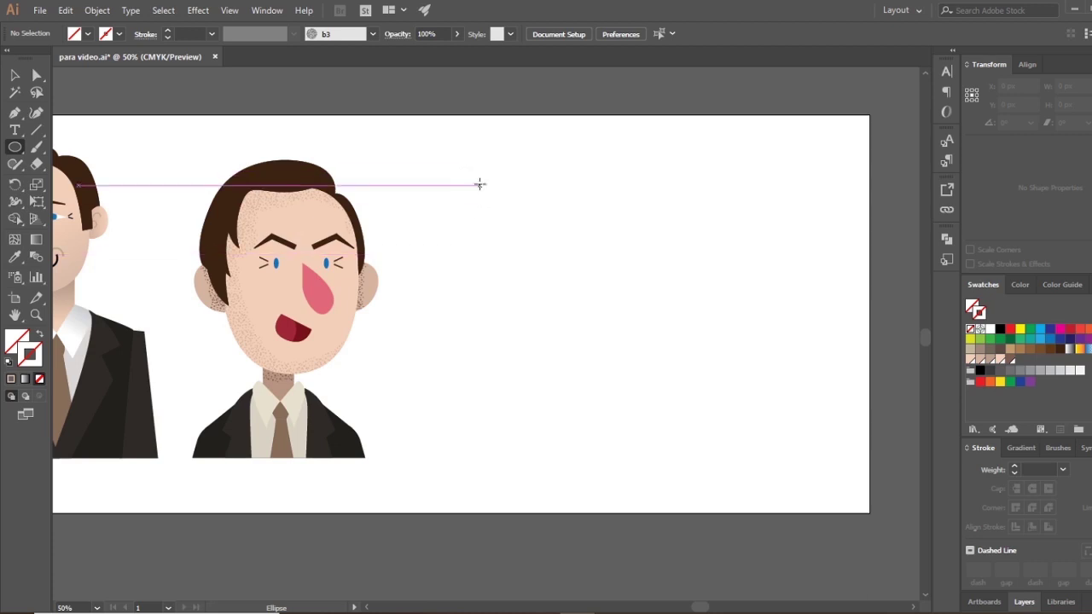
left_click_drag(515, 202, 624, 338)
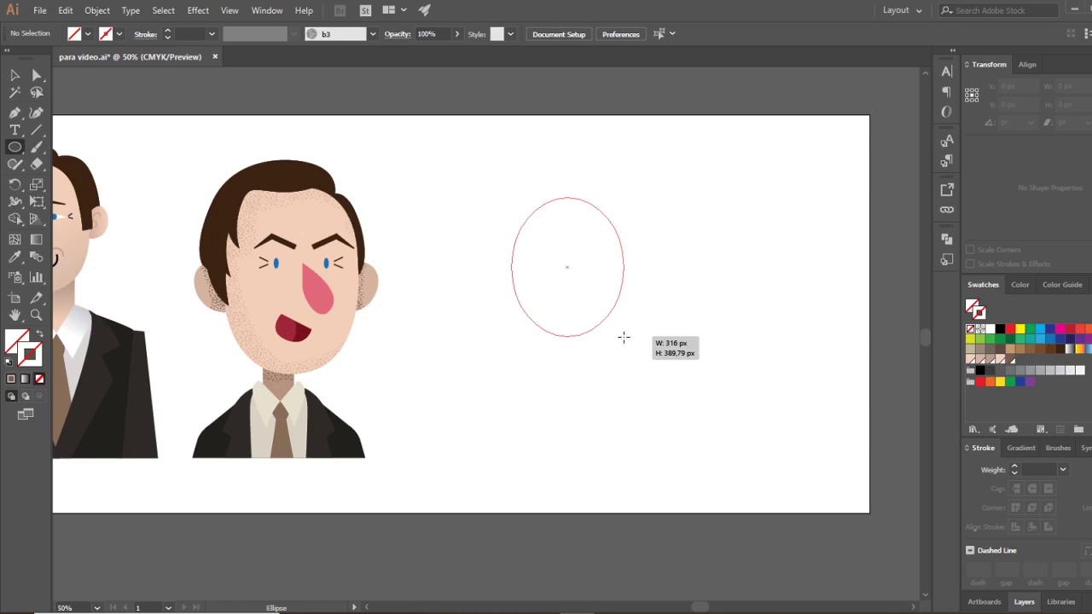
left_click_drag(623, 338, 653, 333)
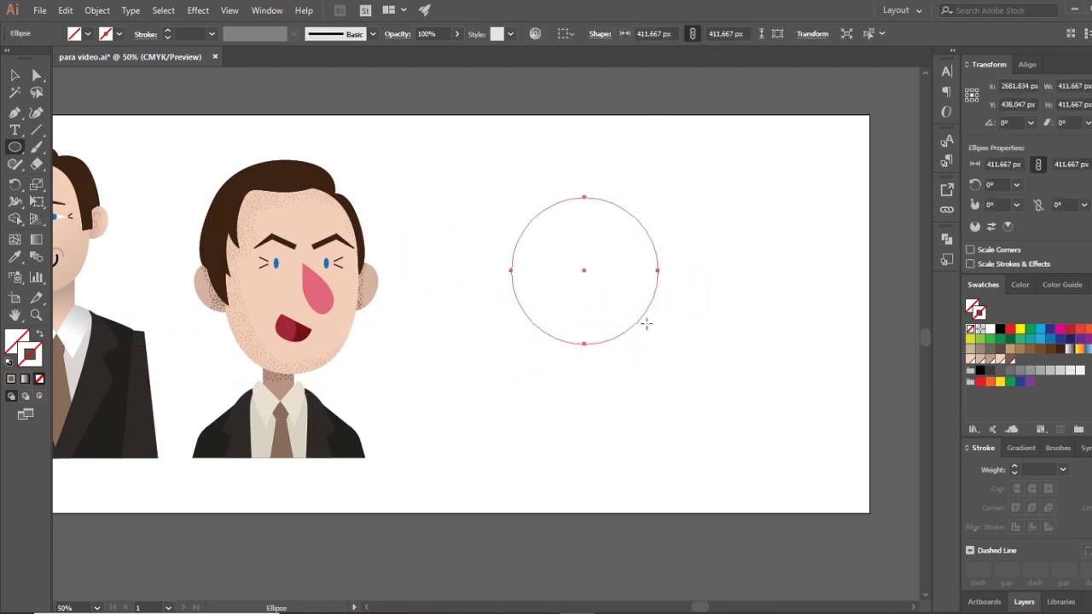
key("Delete")
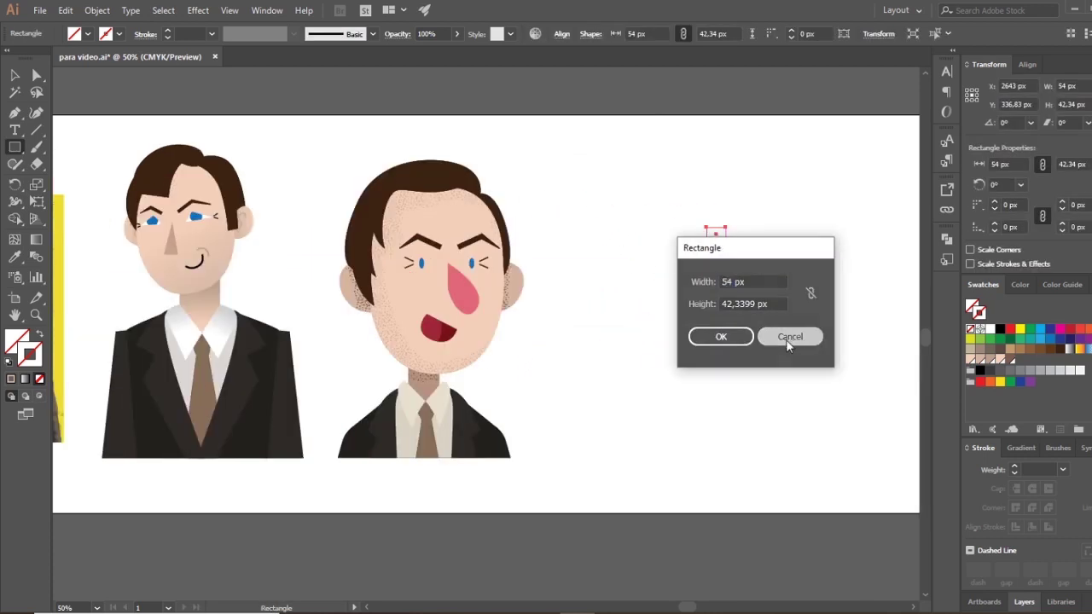
Fill the tall ellipse beside the caricatures with the skin tone sampled from the man's face in the photo
left_click(794, 336)
key("v")
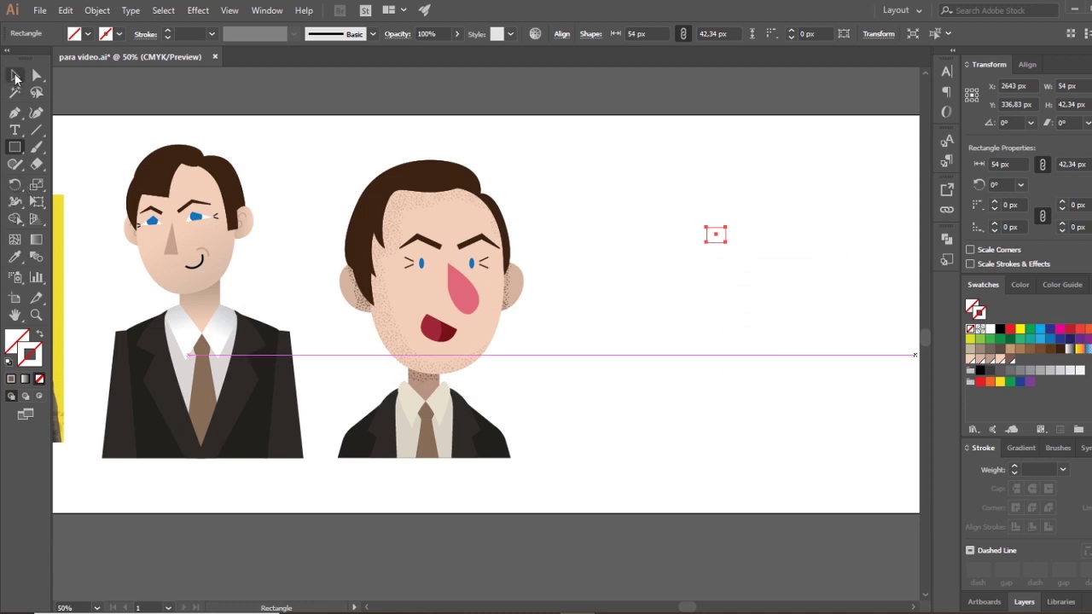
left_click(677, 195)
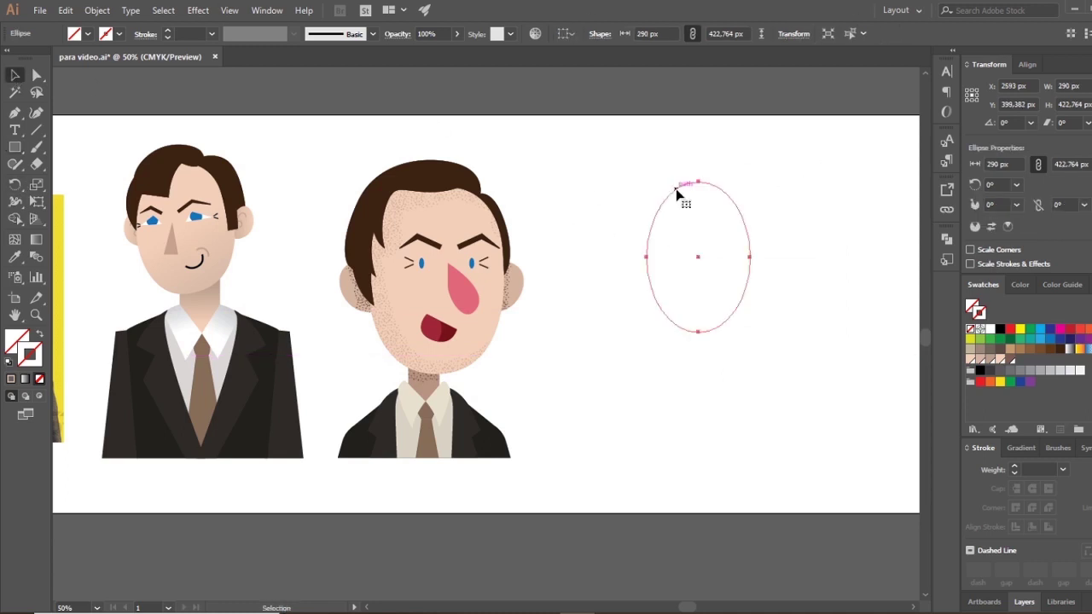
left_click(19, 257)
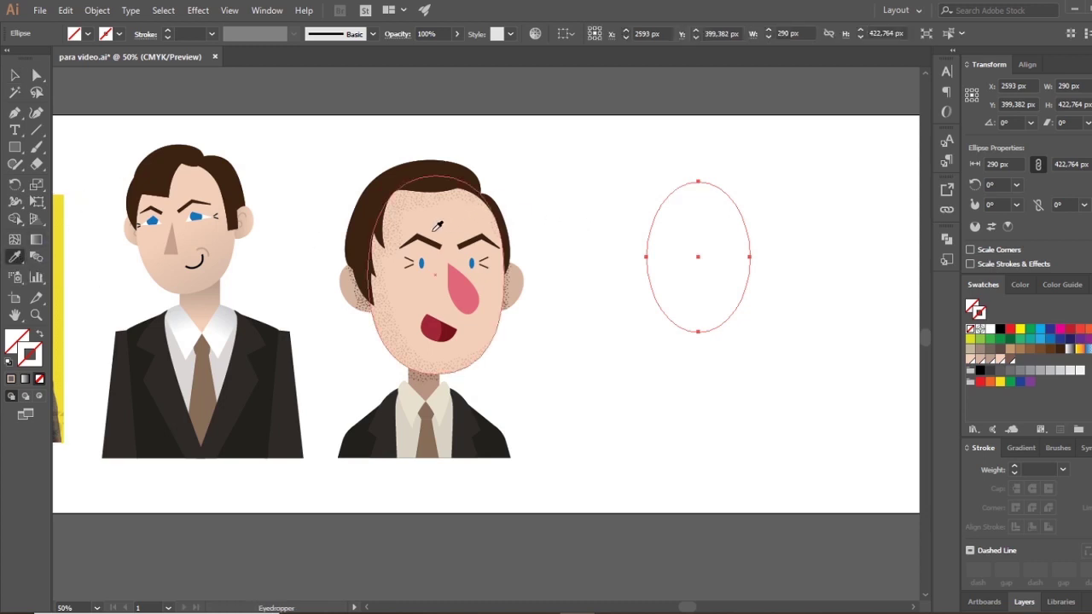
left_click_drag(317, 225, 483, 231)
left_click(124, 230)
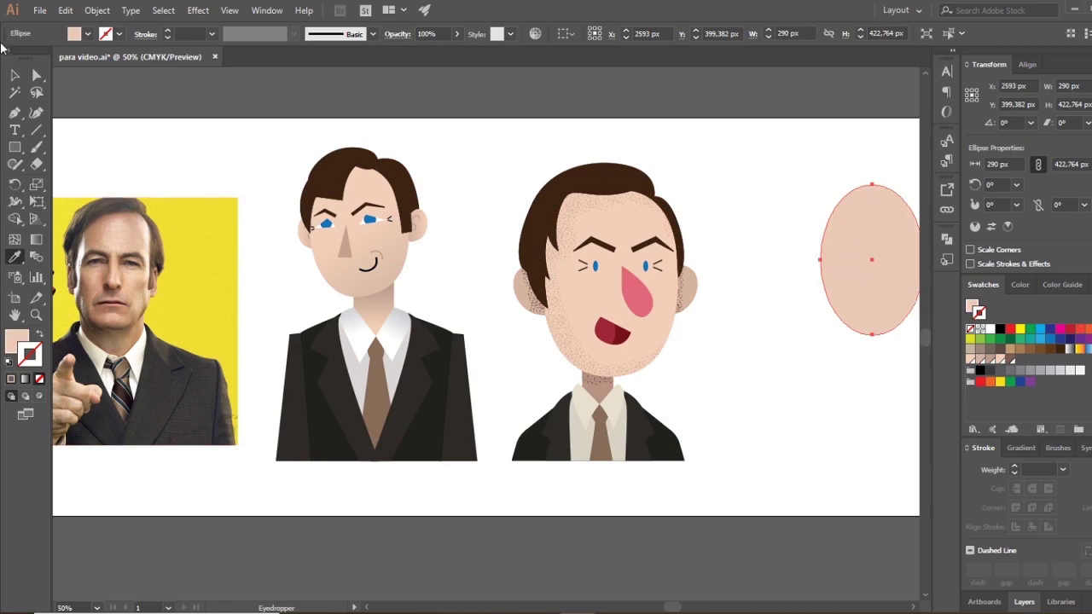
Delete the skin-coloured ellipse to the right of the caricatures
key("v")
left_click_drag(544, 140, 313, 157)
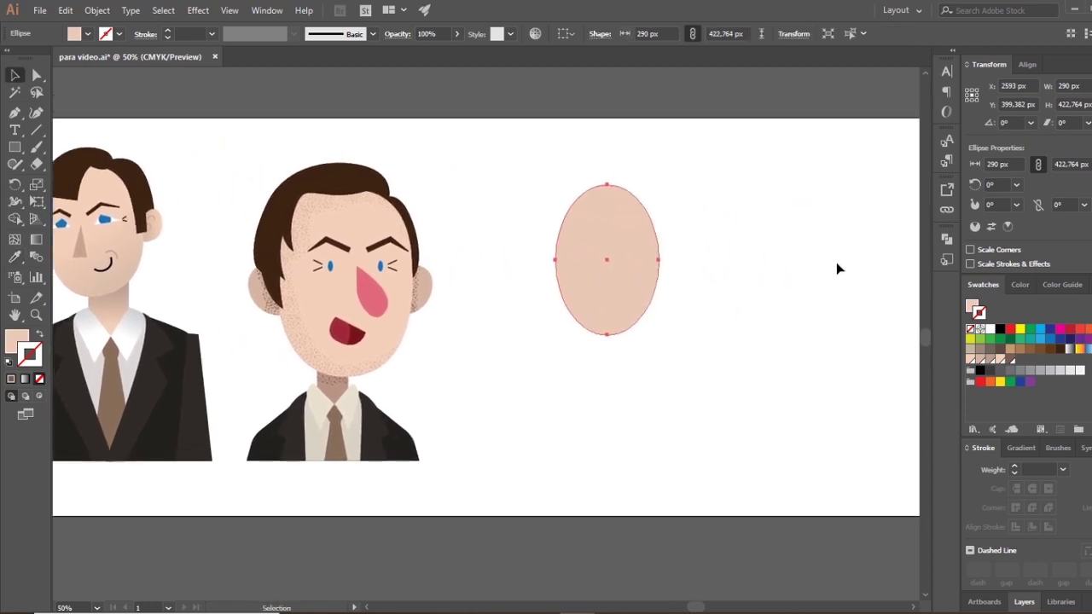
left_click(837, 262)
left_click(645, 245)
key("Delete")
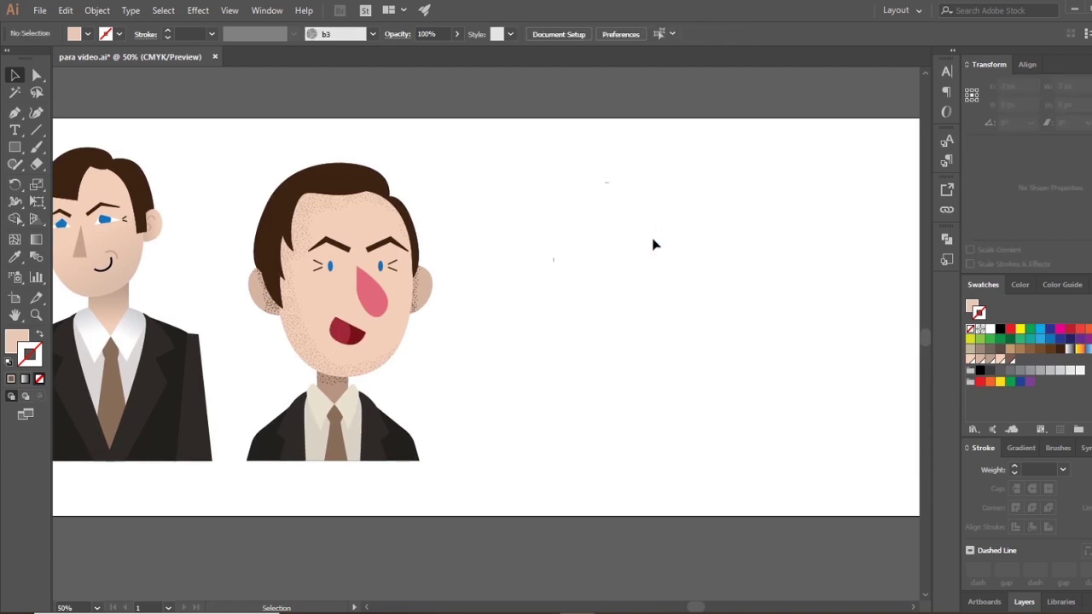
Draw a head ellipse about 242 × 380 px beside the caricatures and fill it with a skin tone sampled from the photo
key("l")
left_click_drag(573, 195, 658, 328)
key("i")
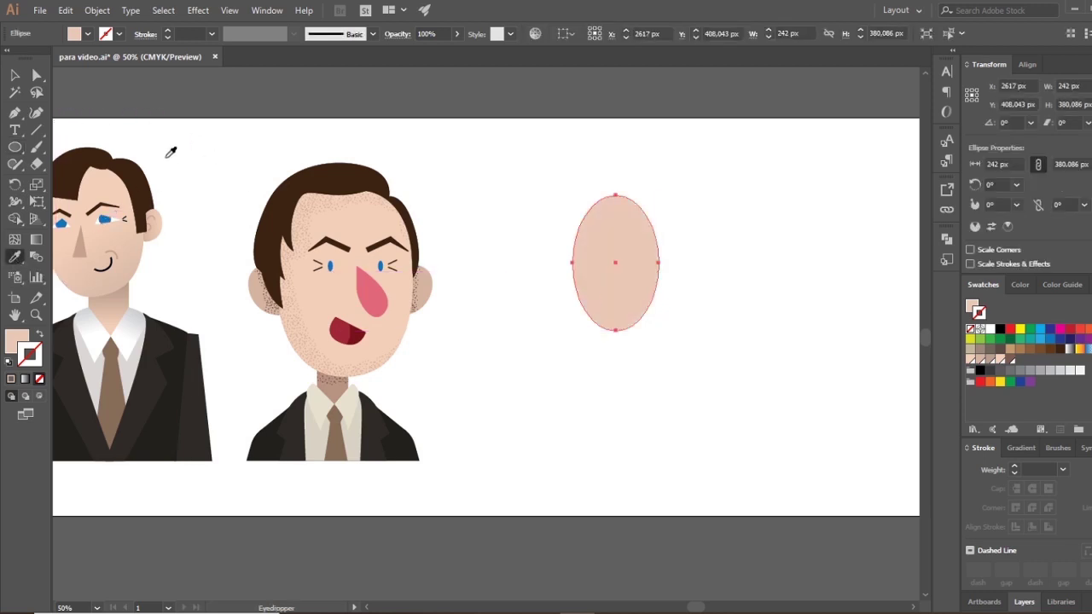
left_click_drag(163, 139, 346, 147)
left_click(64, 245)
left_click_drag(695, 188, 481, 196)
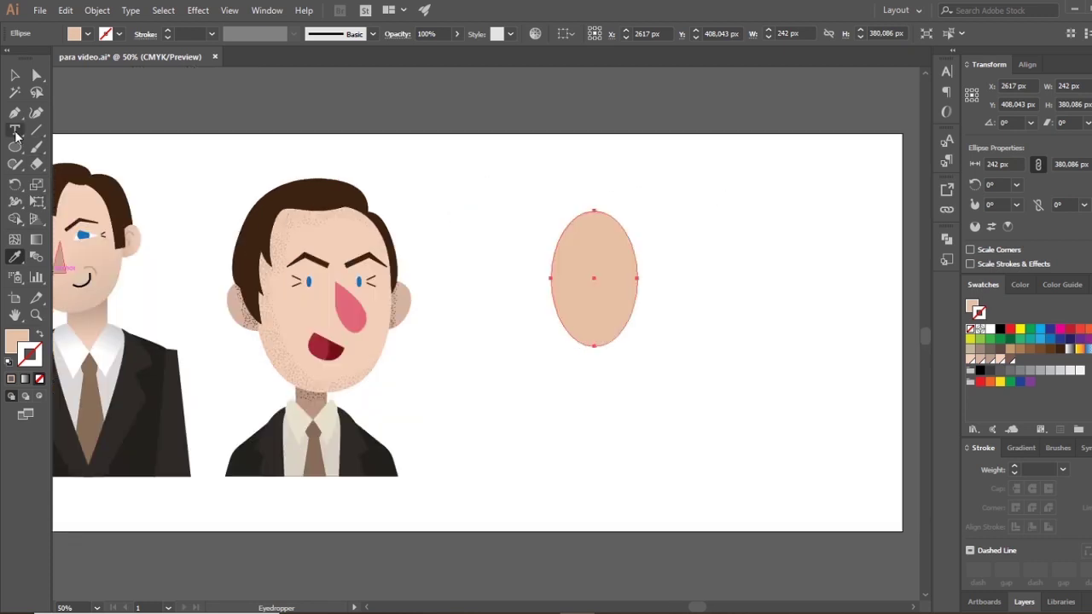
Reshape the head ellipse's lower right curve into a fuller jaw by extending the bottom anchor's right handle slightly outward
left_click(16, 147)
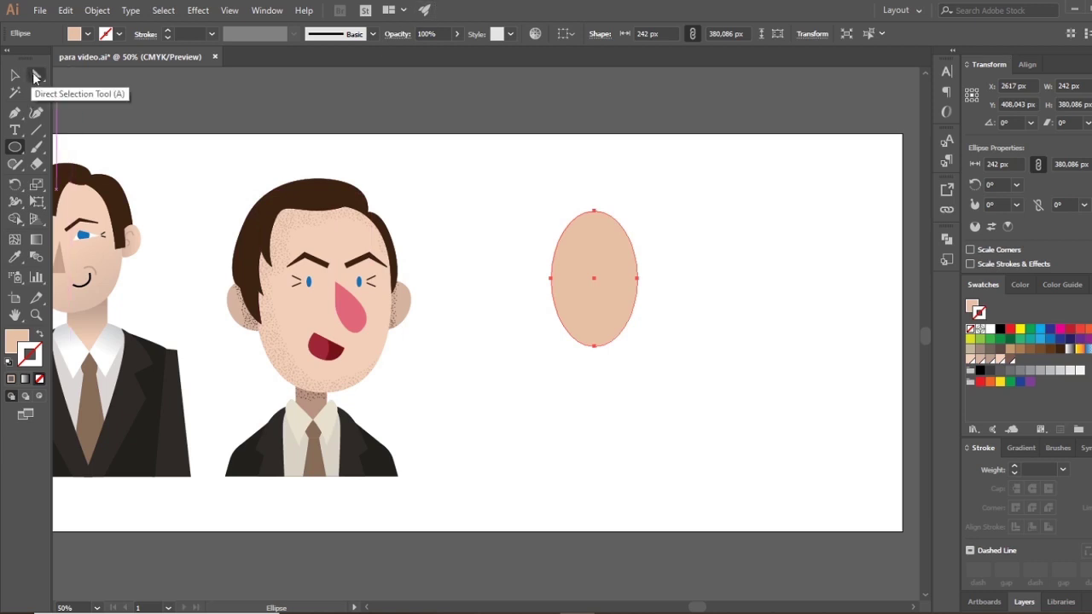
left_click(36, 77)
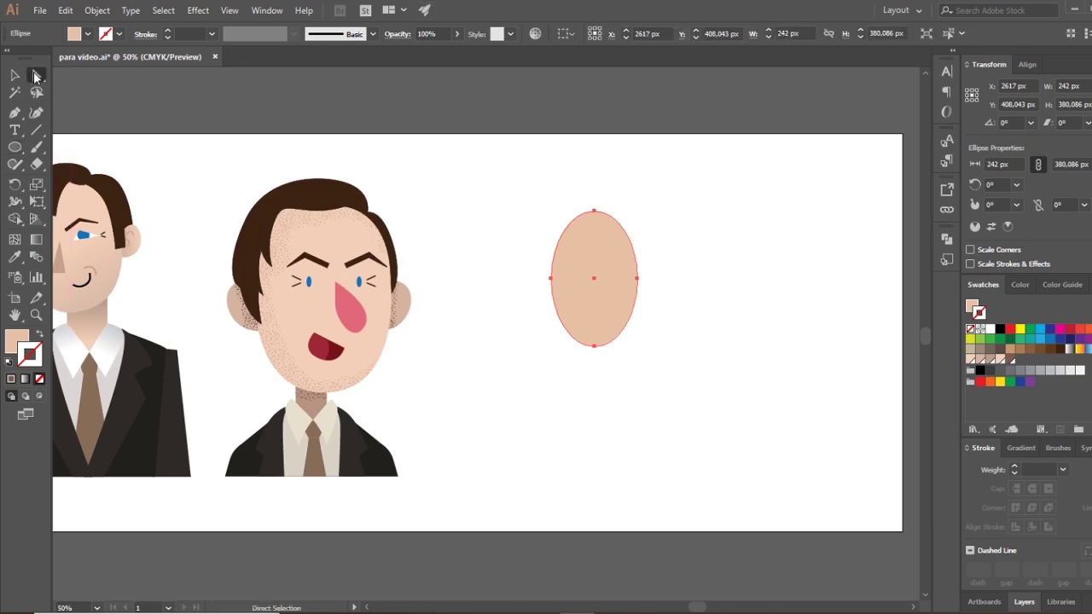
left_click(593, 346)
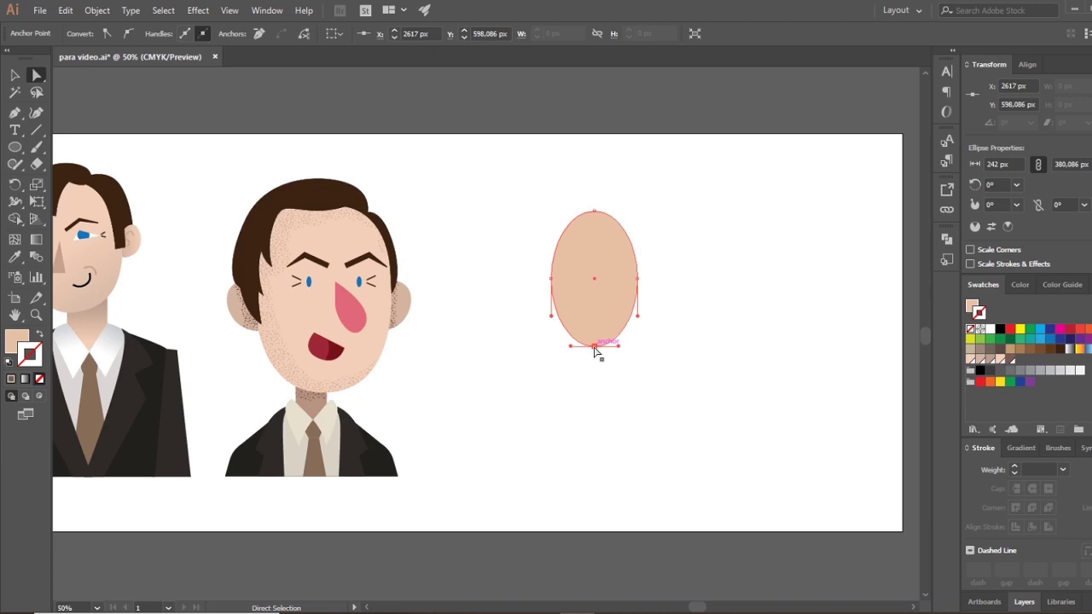
left_click_drag(620, 347, 633, 350)
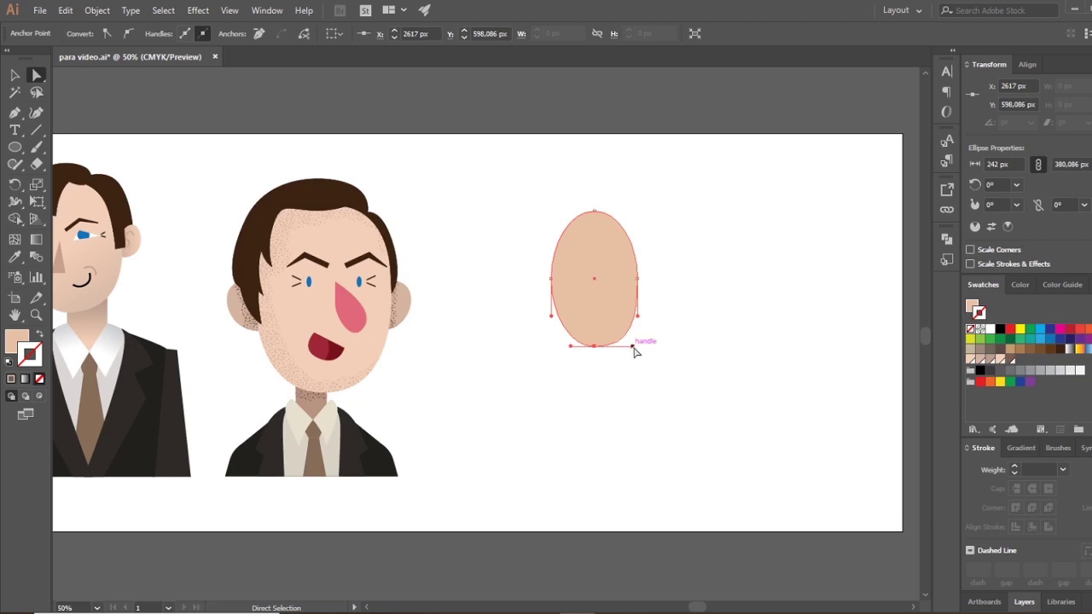
key("ctrl+z")
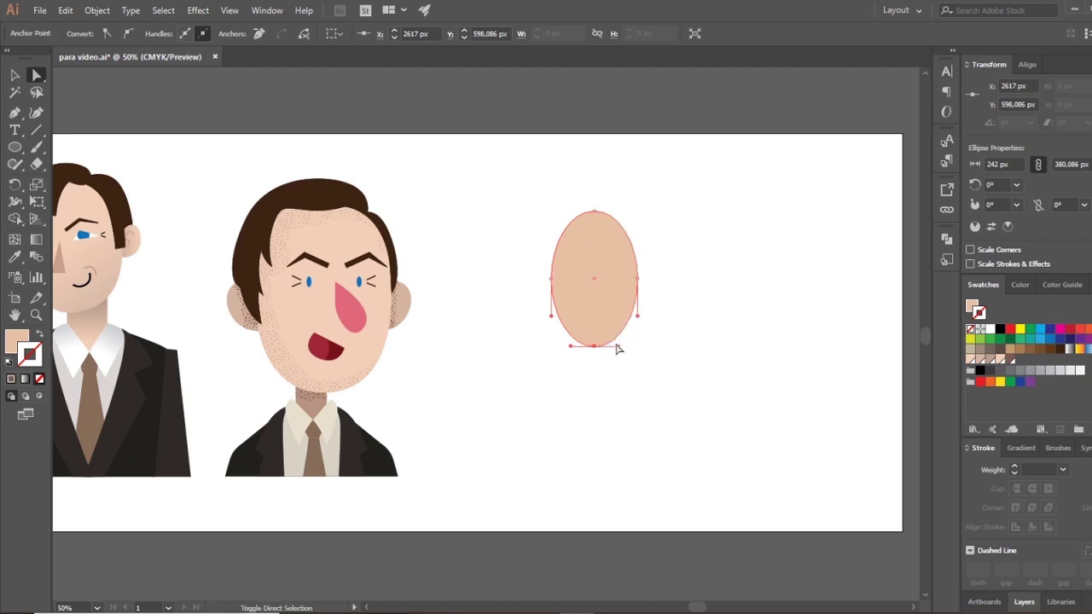
mouse_move(618, 349)
left_mouse_down()
mouse_move(653, 351)
mouse_move(629, 348)
left_mouse_up()
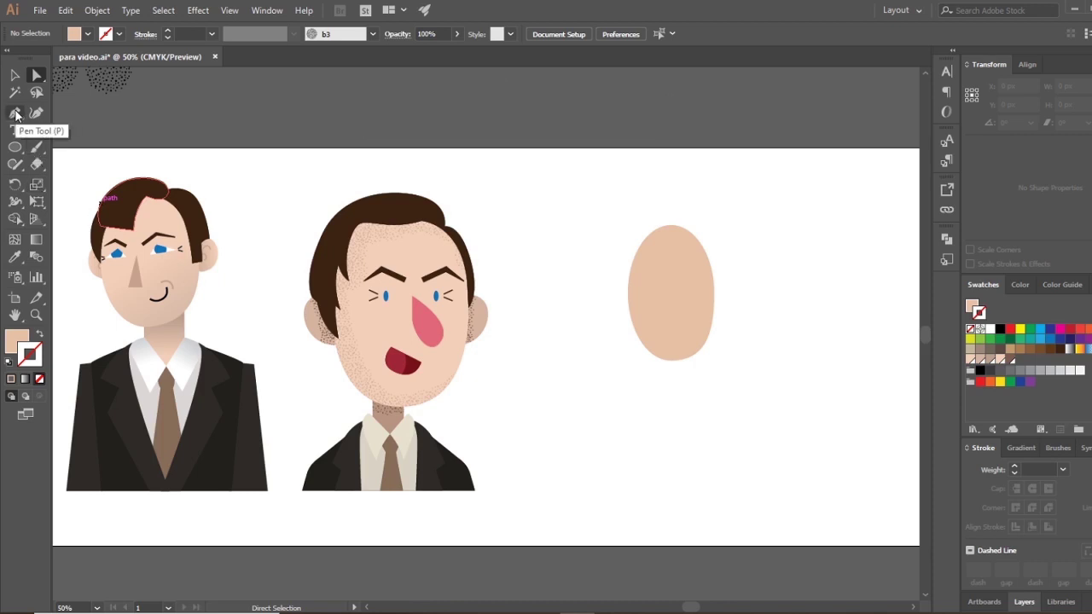
Try to draw a curved path on the lower part of the new head with the Pen tool
left_click(15, 113)
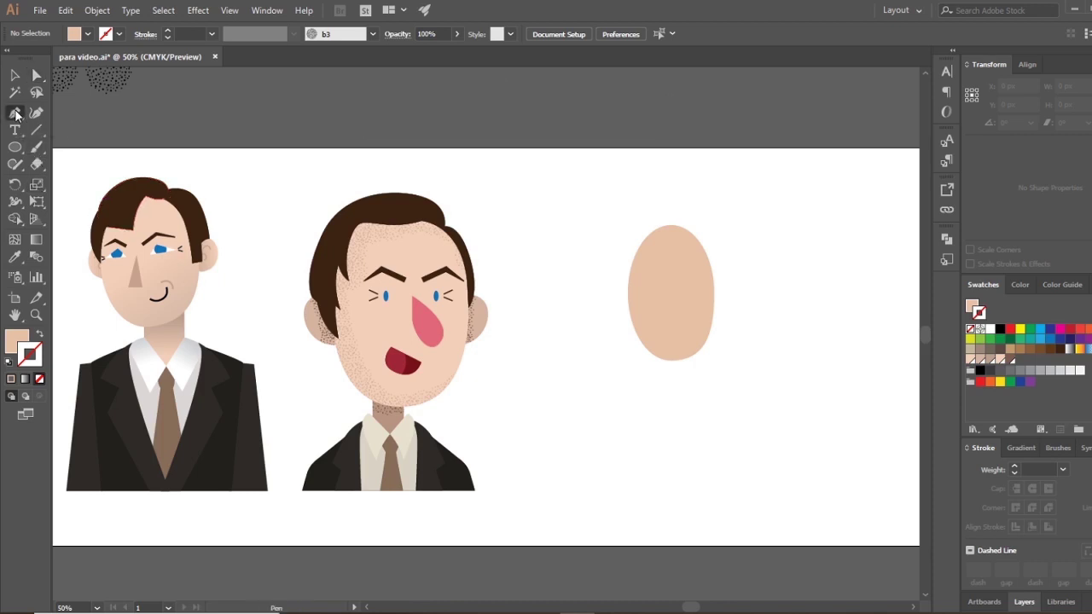
mouse_move(671, 327)
left_mouse_down()
mouse_move(693, 316)
mouse_move(681, 329)
left_mouse_up()
left_click(688, 327)
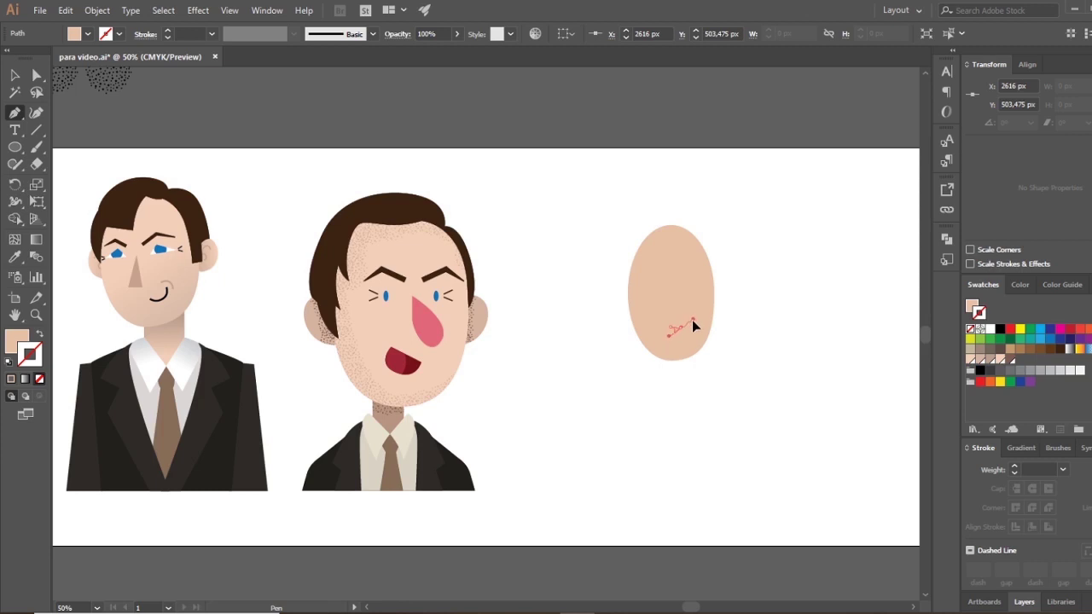
left_click_drag(669, 345, 689, 358)
key("ctrl+z")
key("ctrl+z")
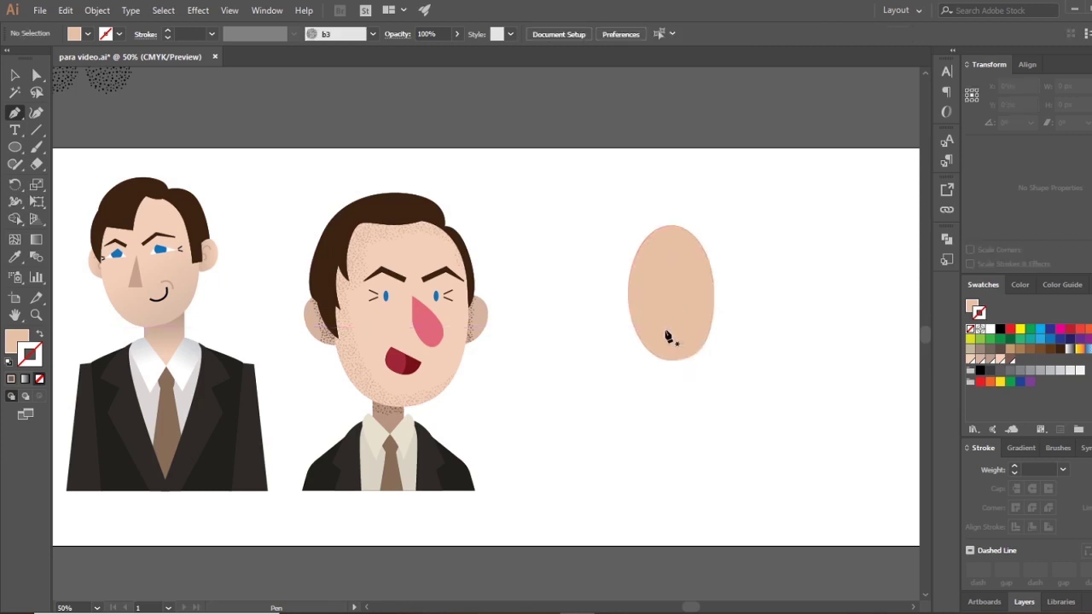
left_click(666, 330)
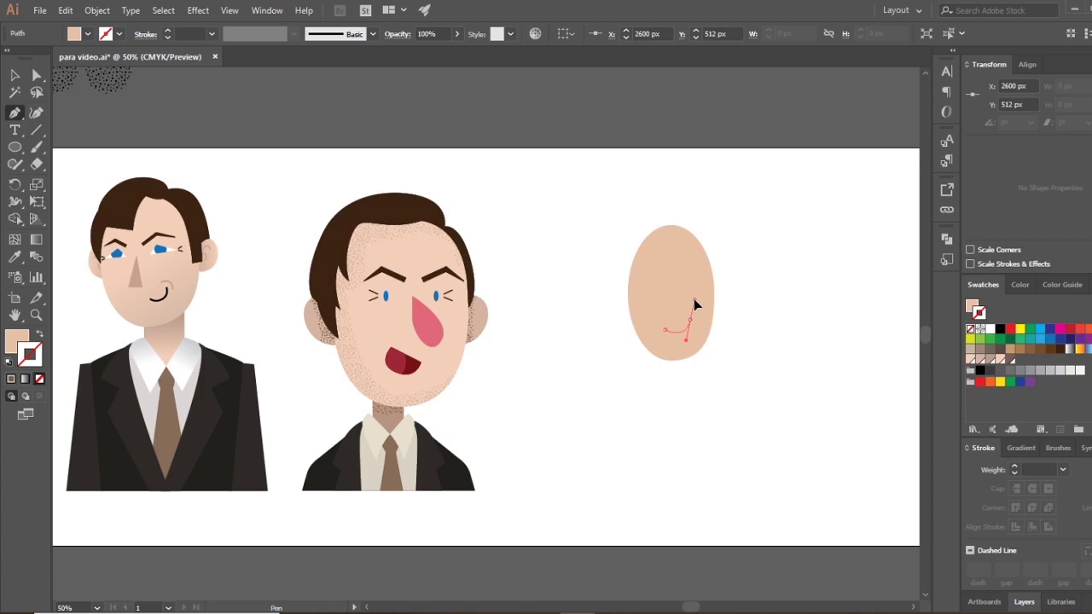
left_click(696, 305)
key("ctrl+z")
key("ctrl+z")
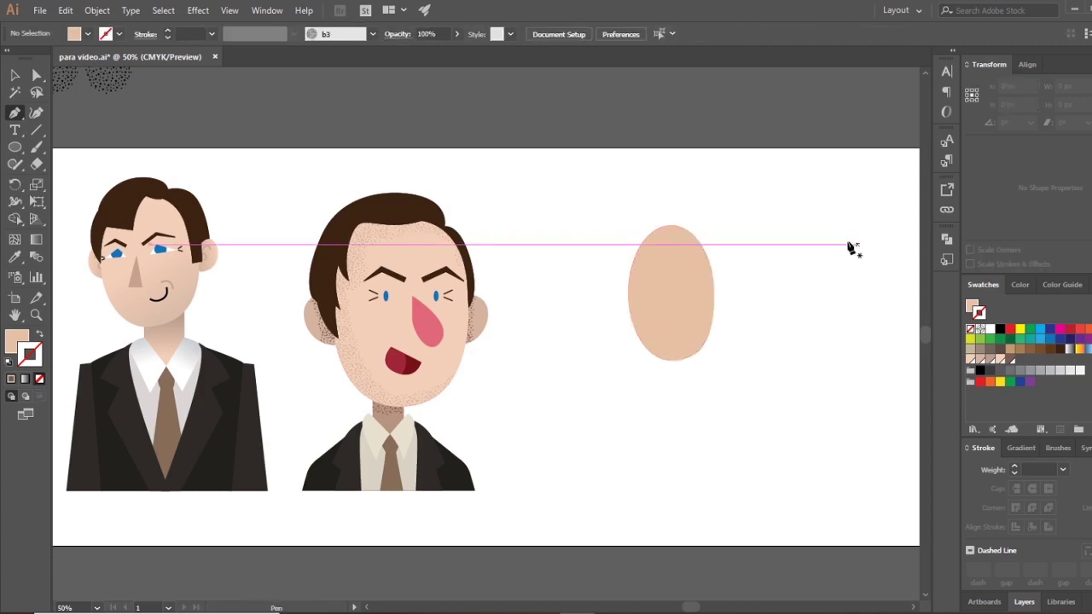
Draw an upward-bending curved path about 78 × 50 px on the lower right part of the new head
left_click(667, 327)
left_click_drag(693, 305, 17, 112)
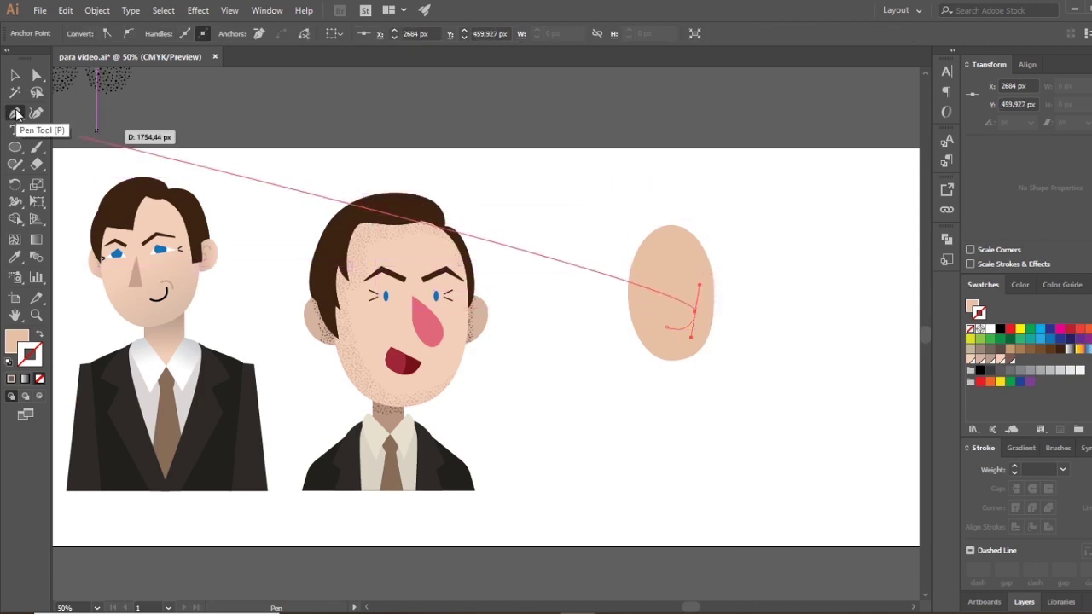
left_click(37, 112)
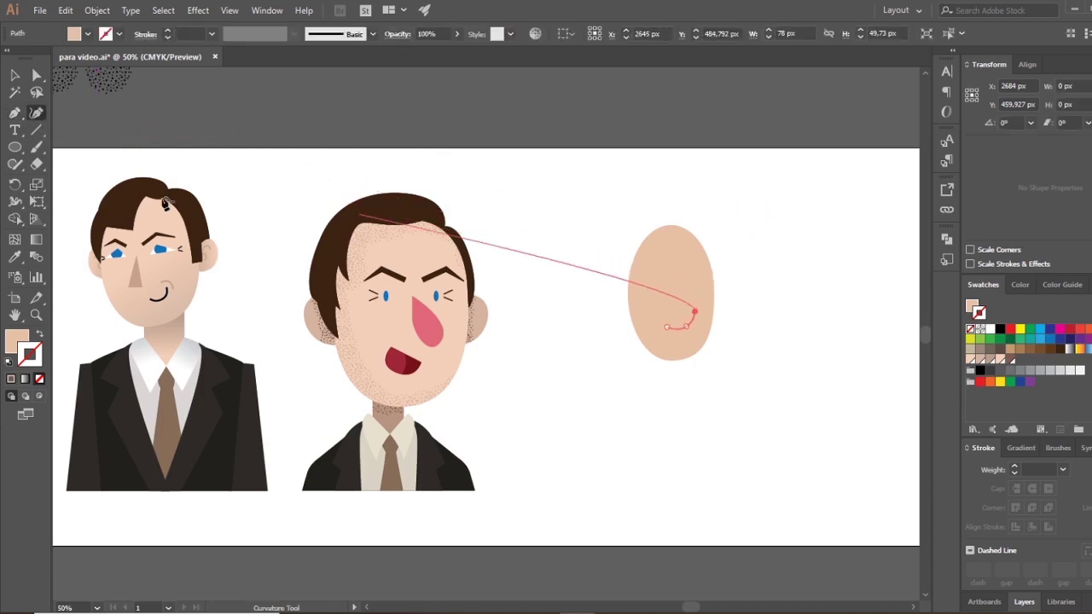
Draw a downward-bending cheek curve about 63 × 37 px just above the mouth curve with the Pen tool
left_click(14, 92)
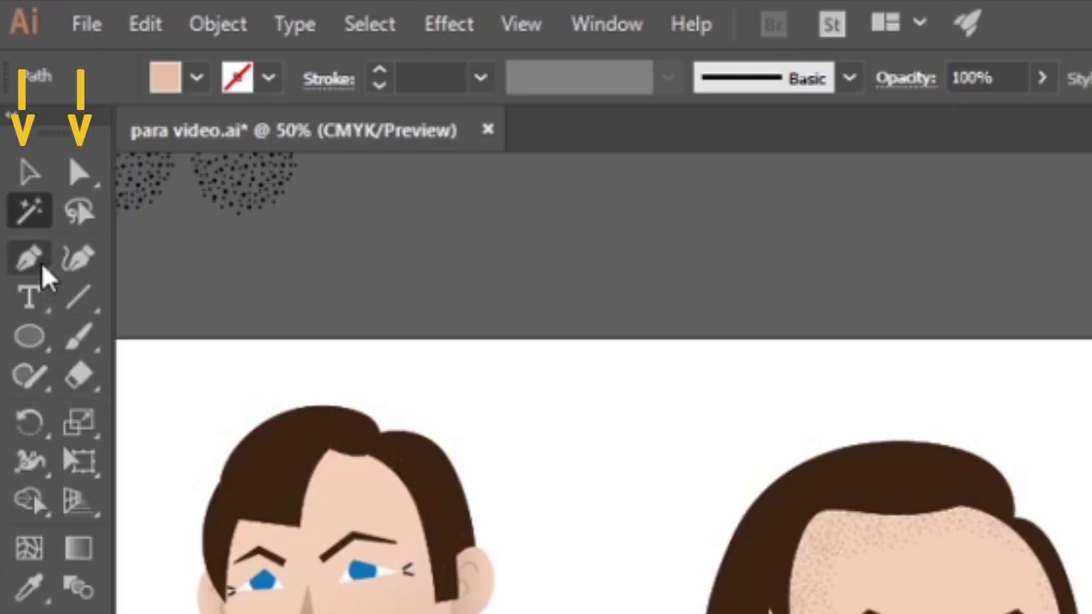
left_click(15, 112)
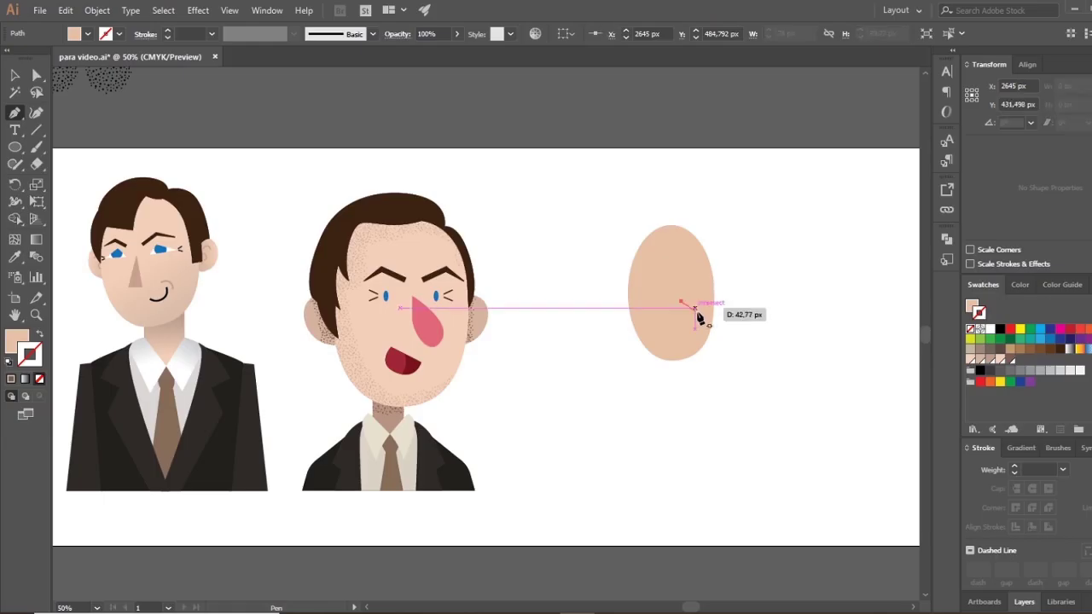
left_click(703, 317)
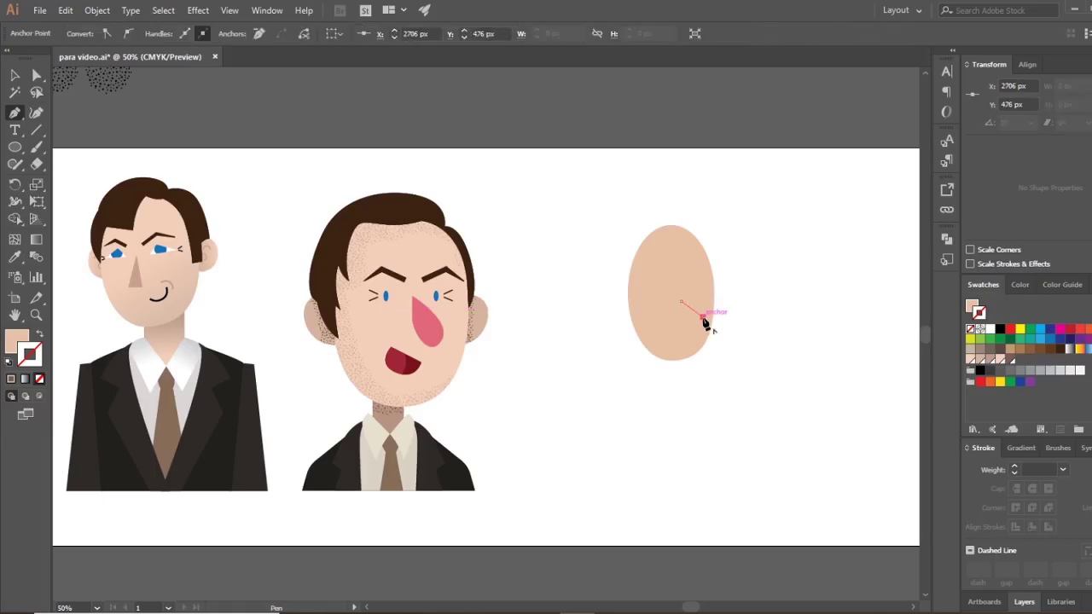
key("ctrl+z")
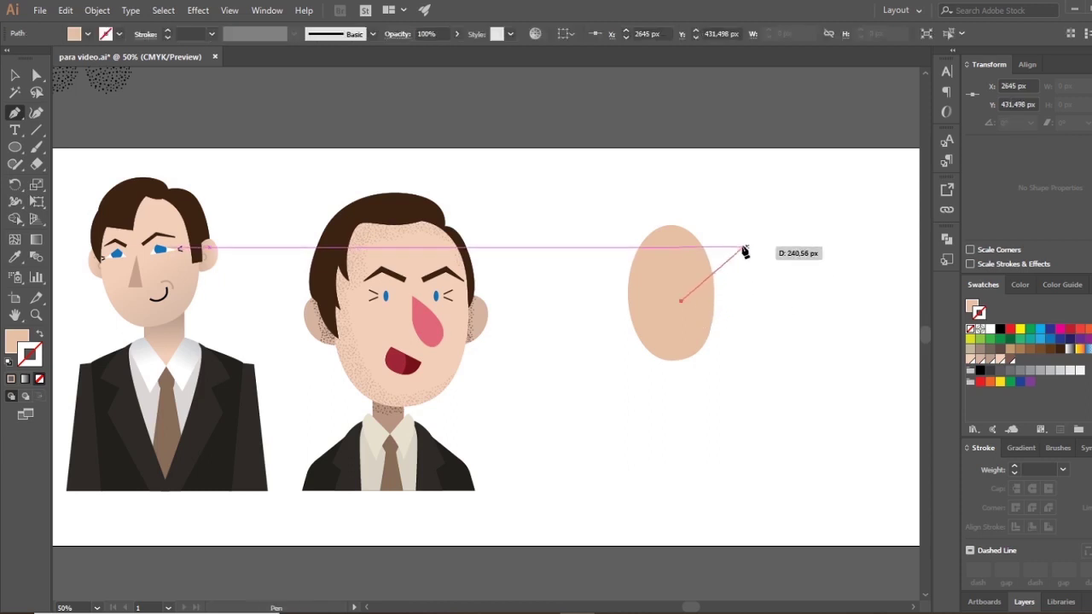
left_click(700, 315)
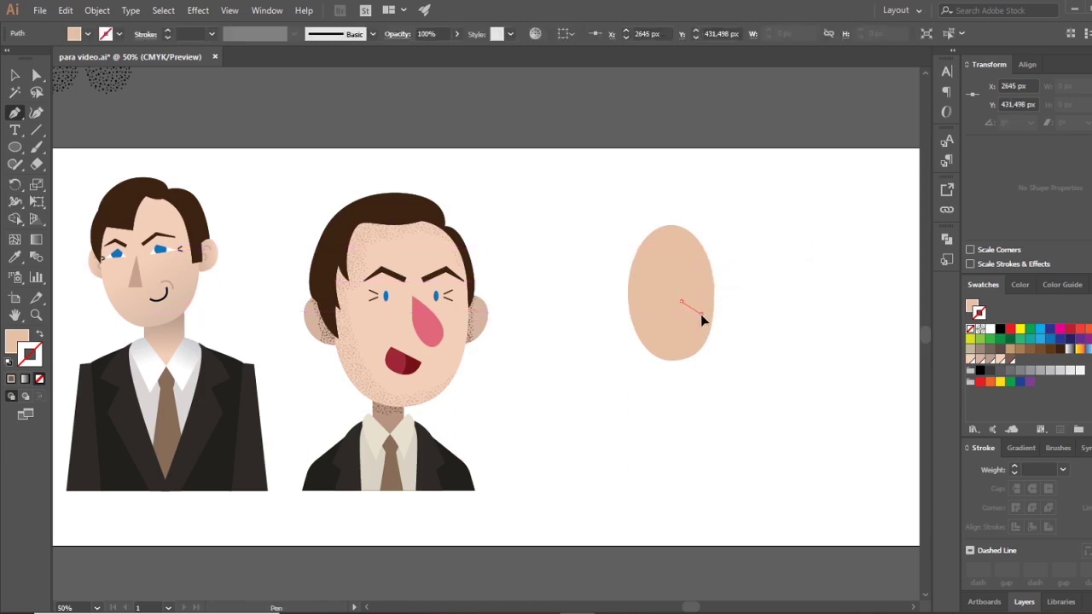
left_click(692, 330)
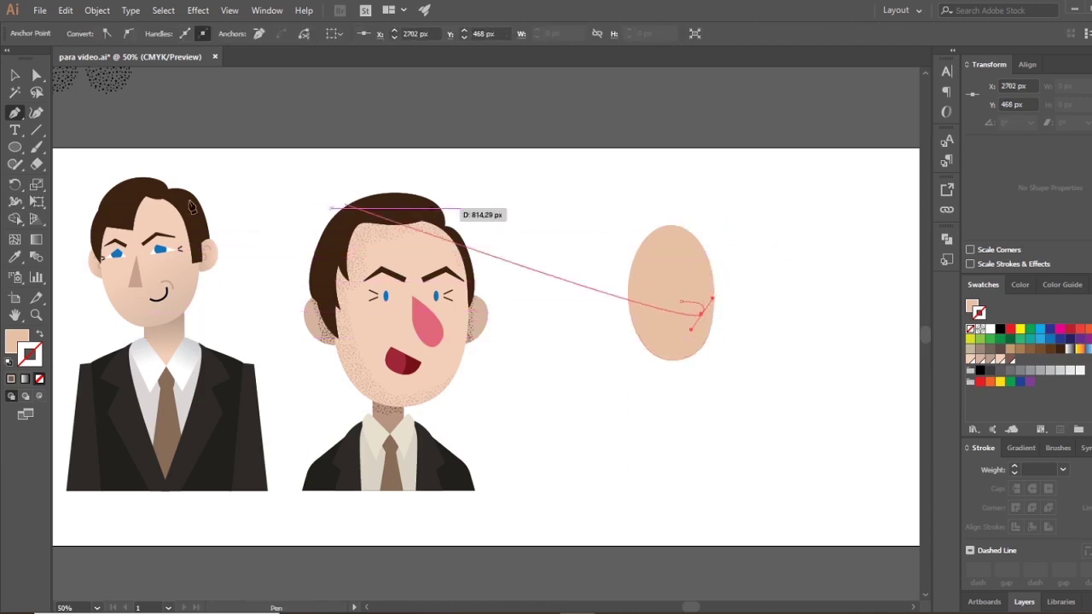
key("i")
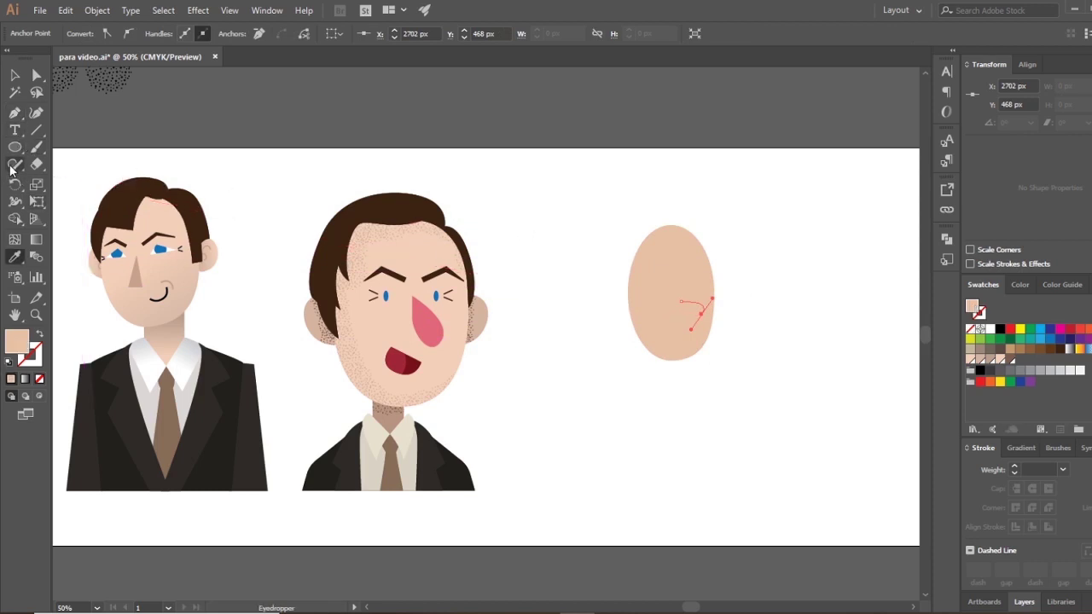
left_click(14, 112)
left_click(15, 76)
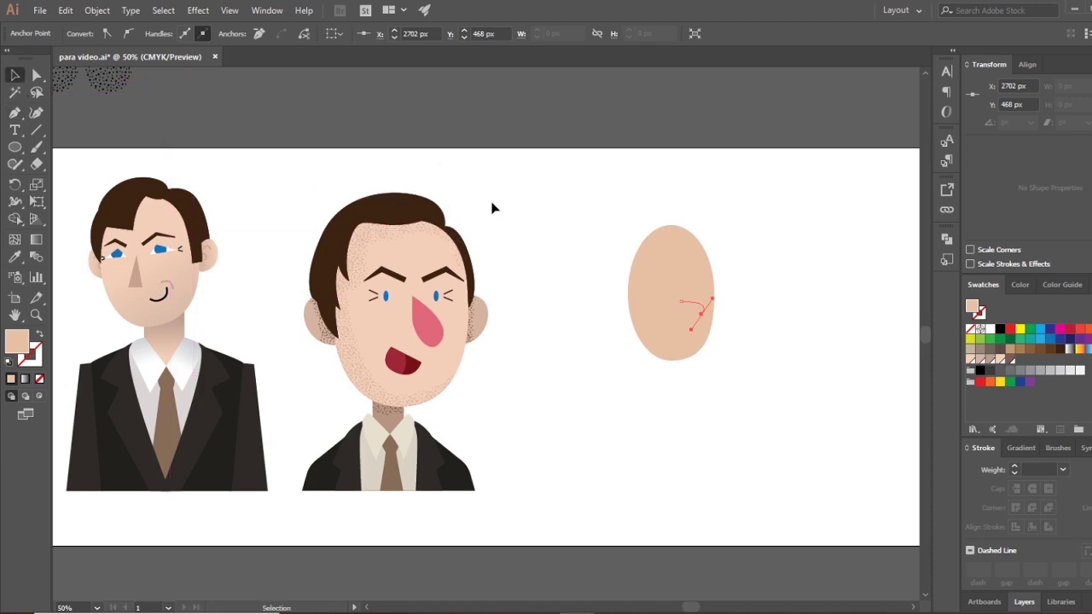
Move the cheek curve's colour from fill to stroke, using a light skin swatch and leaving the path unfilled
left_click(701, 320)
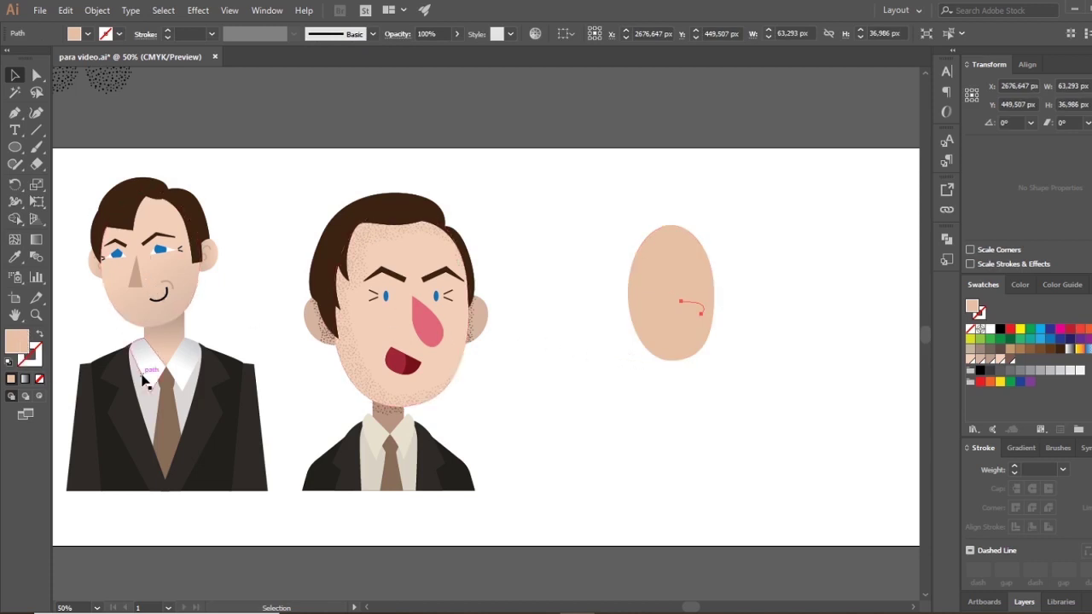
left_click(1000, 328)
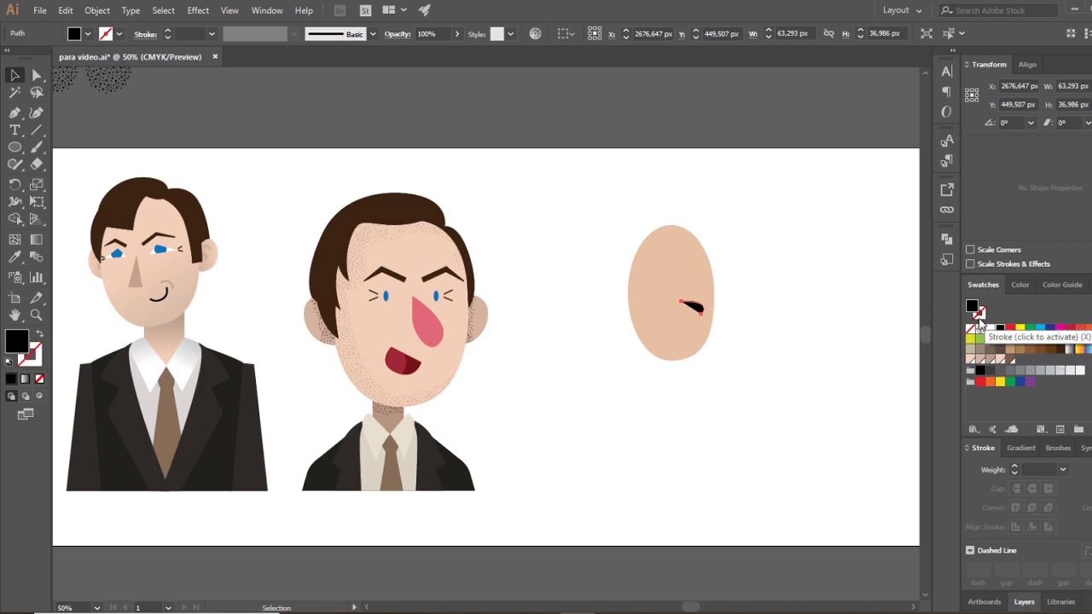
left_click(1000, 360)
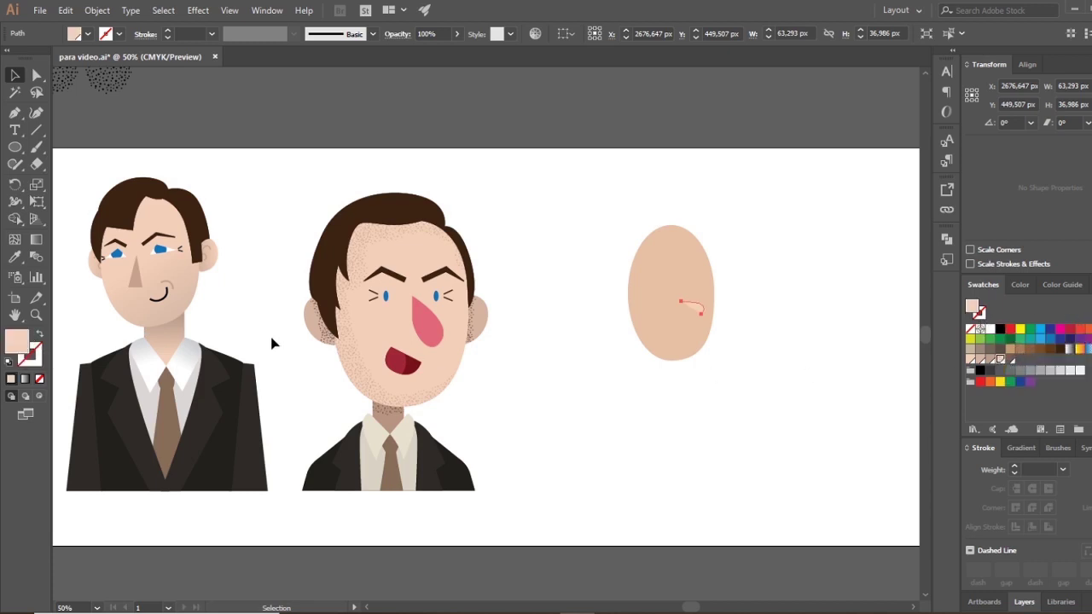
left_click(39, 335)
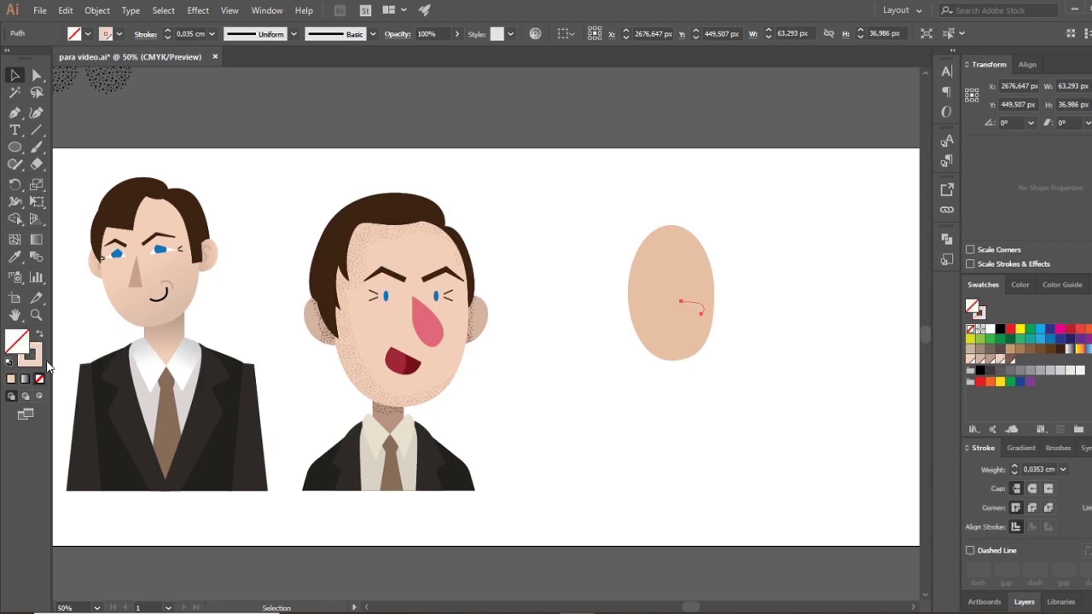
left_click(1002, 330)
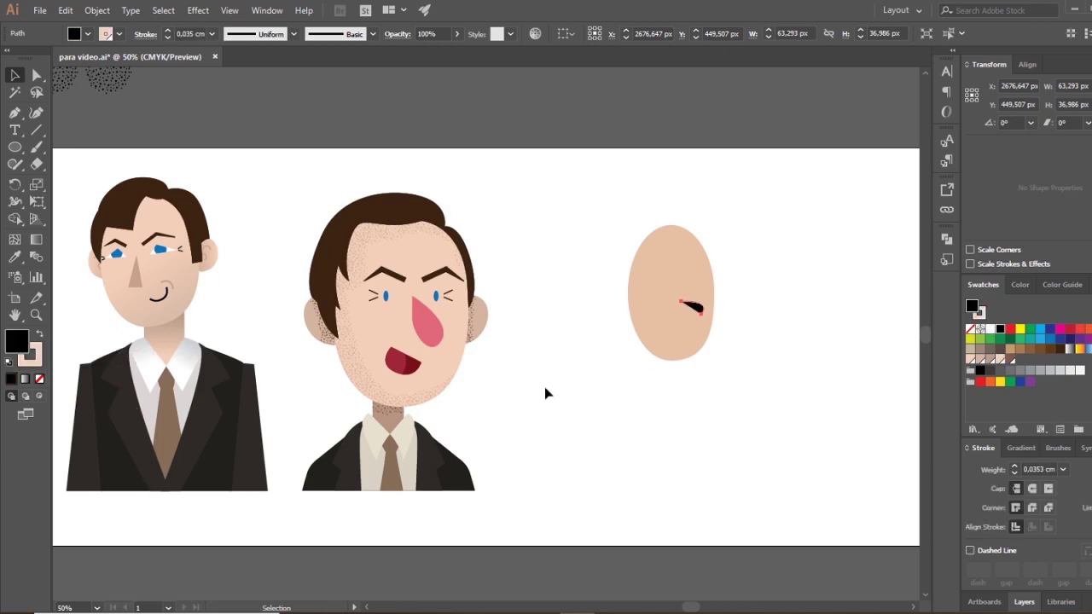
key("ctrl+z")
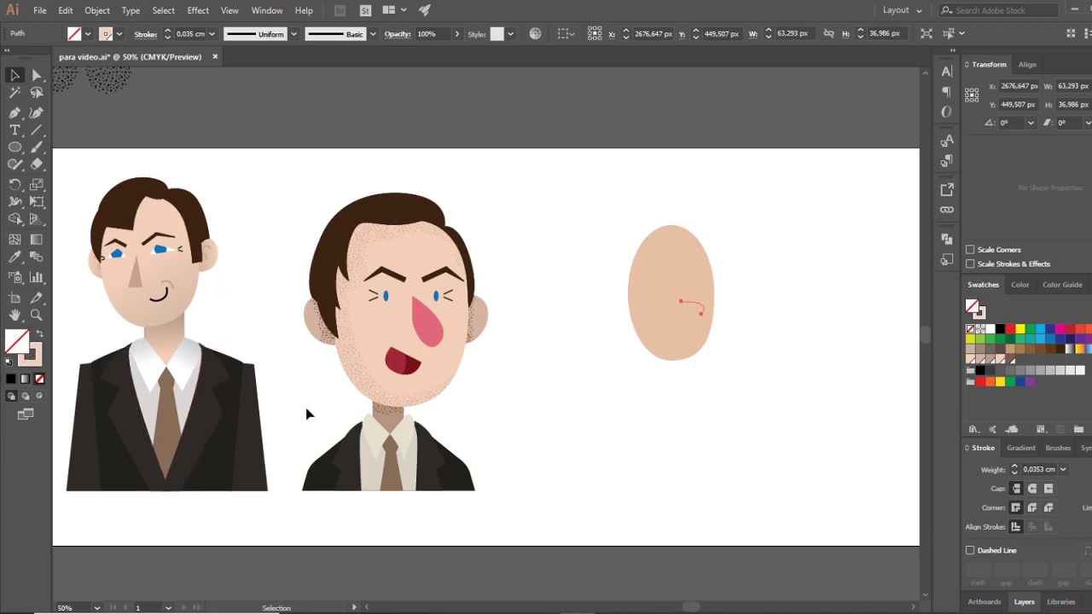
Recolour the cheek curve's stroke, trying black and settling on a light grey-beige swatch
left_click(33, 361)
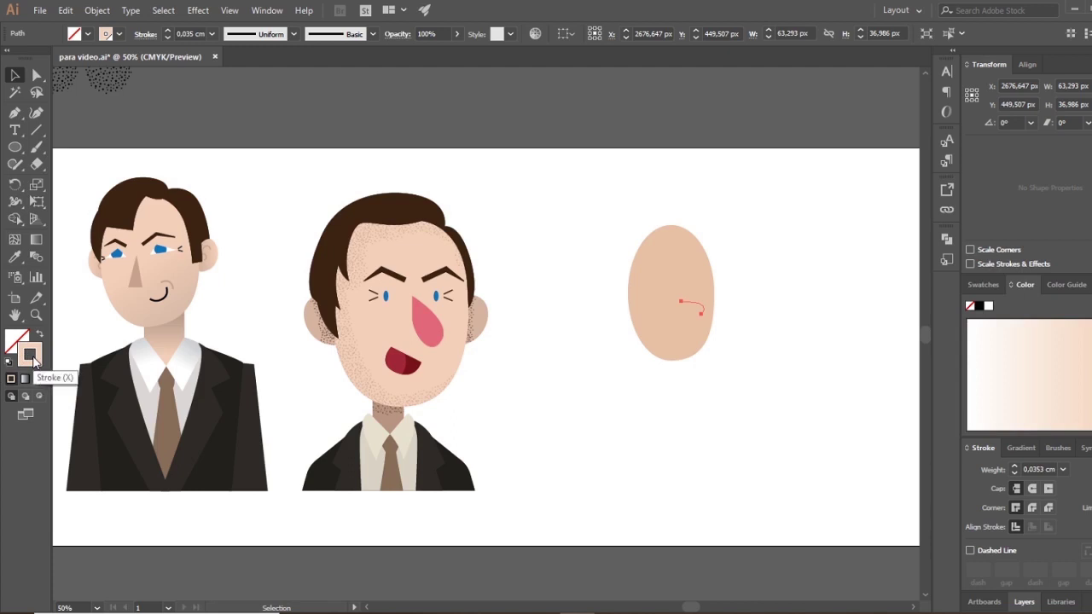
left_click(980, 309)
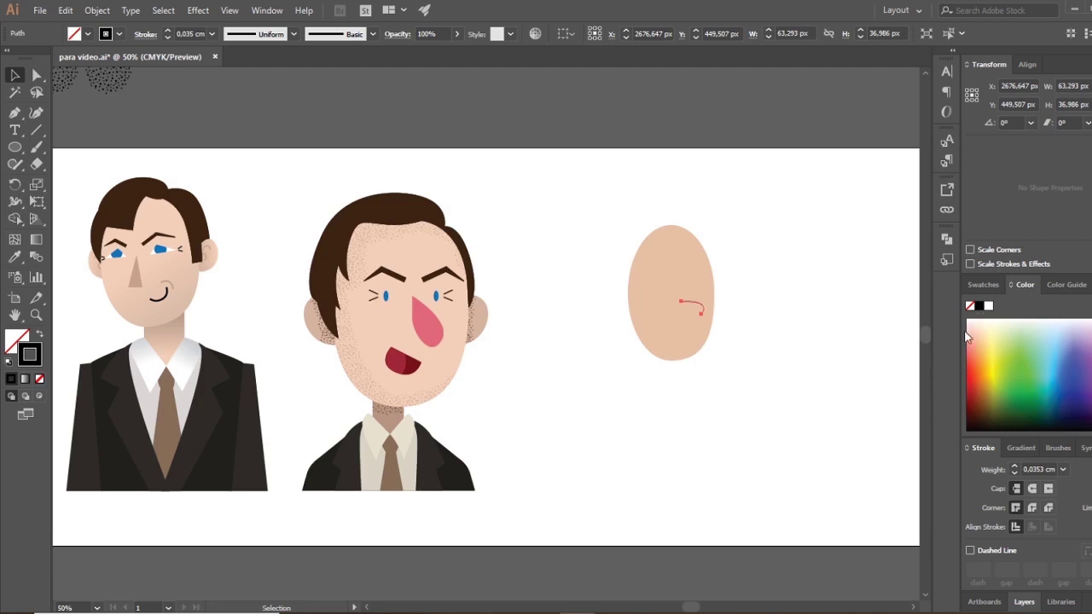
left_click(984, 286)
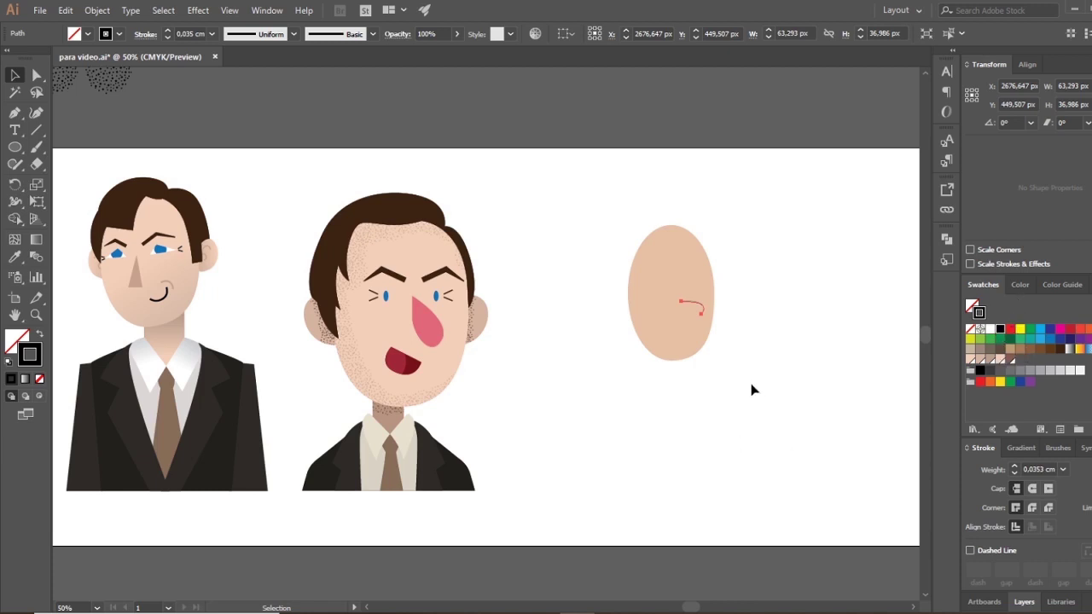
left_click(971, 349)
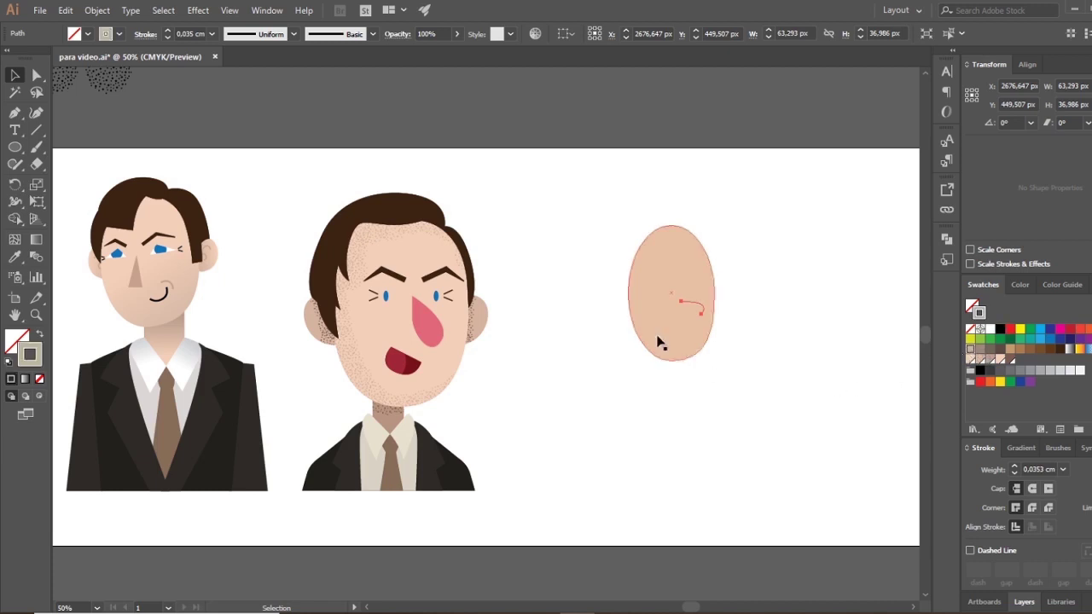
Set the cheek curve's stroke weight to 0.3 cm and its stroke colour to a dark grey-brown swatch
left_click(145, 39)
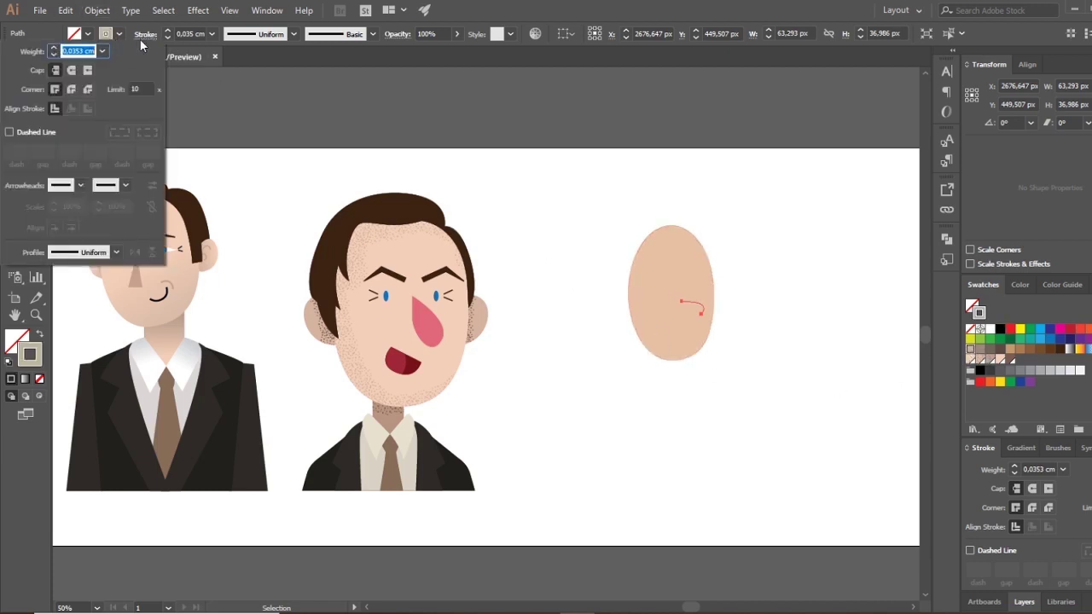
left_click(169, 37)
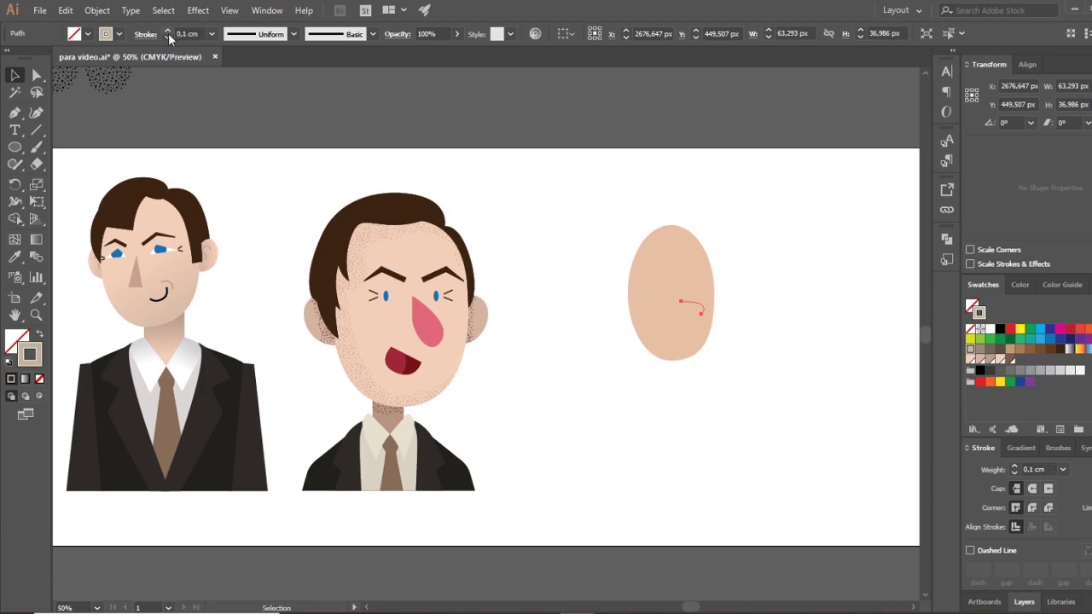
left_click(168, 39)
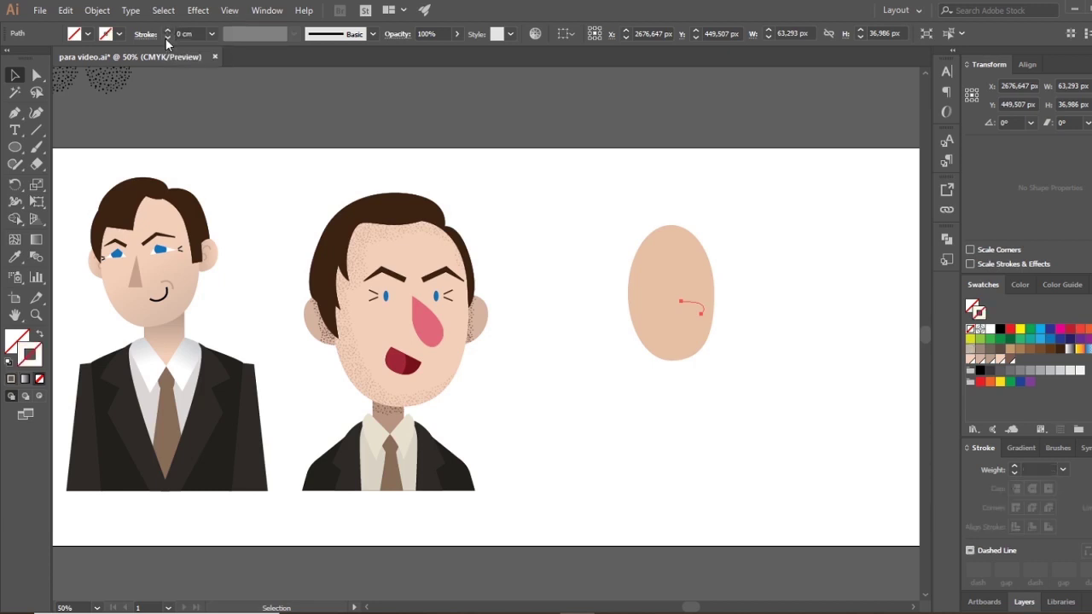
left_click(168, 32)
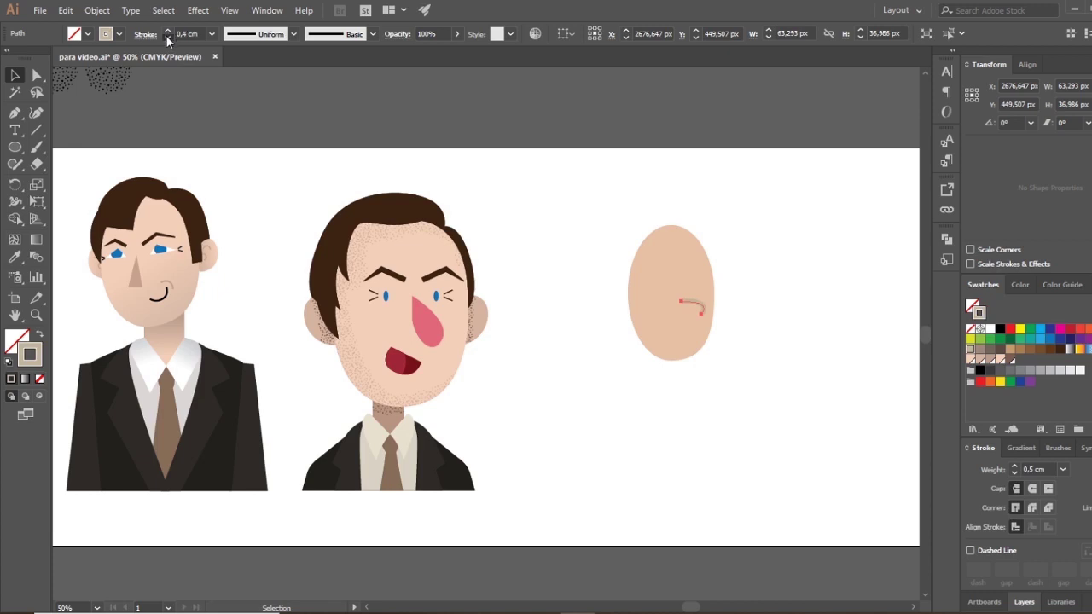
left_click(168, 38)
left_click(168, 31)
left_click(1001, 351)
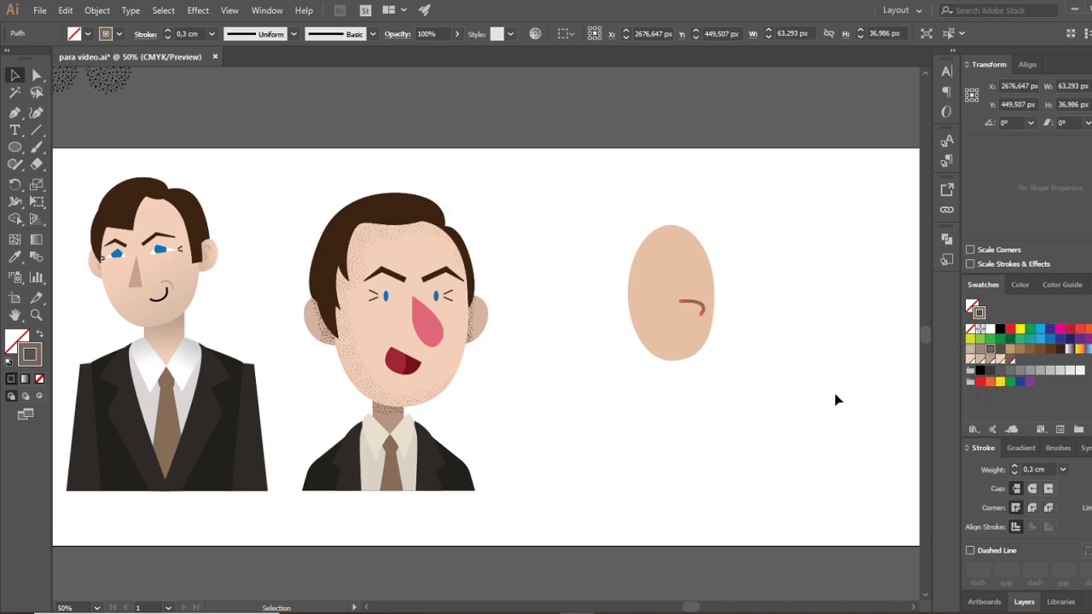
left_click(735, 390)
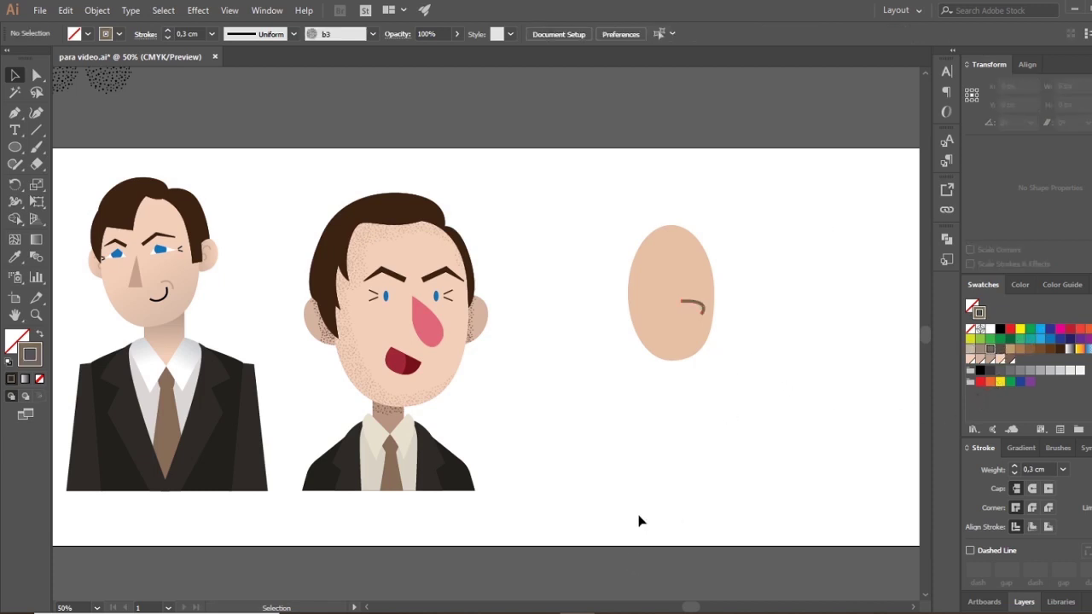
Give the mouth curve a black stroke 0.3 cm thick and remove its fill
left_click(687, 325)
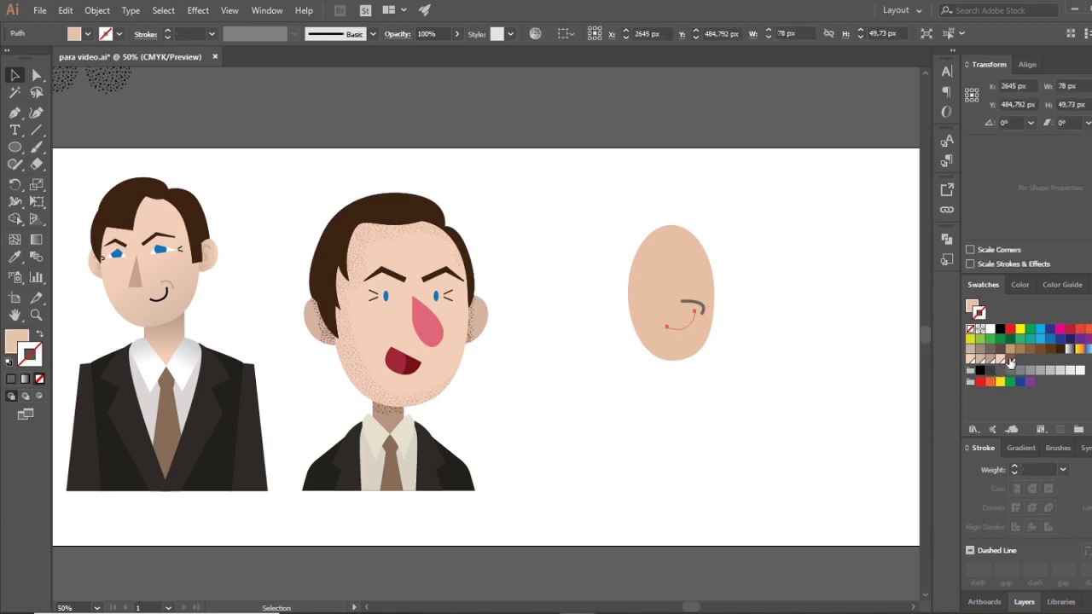
left_click(1001, 329)
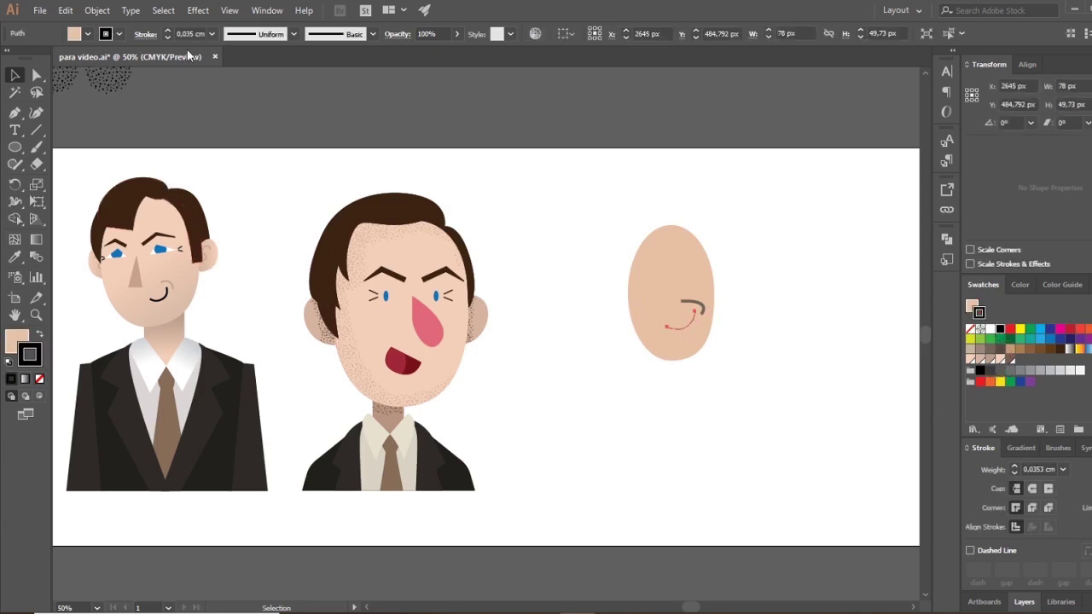
left_click(17, 341)
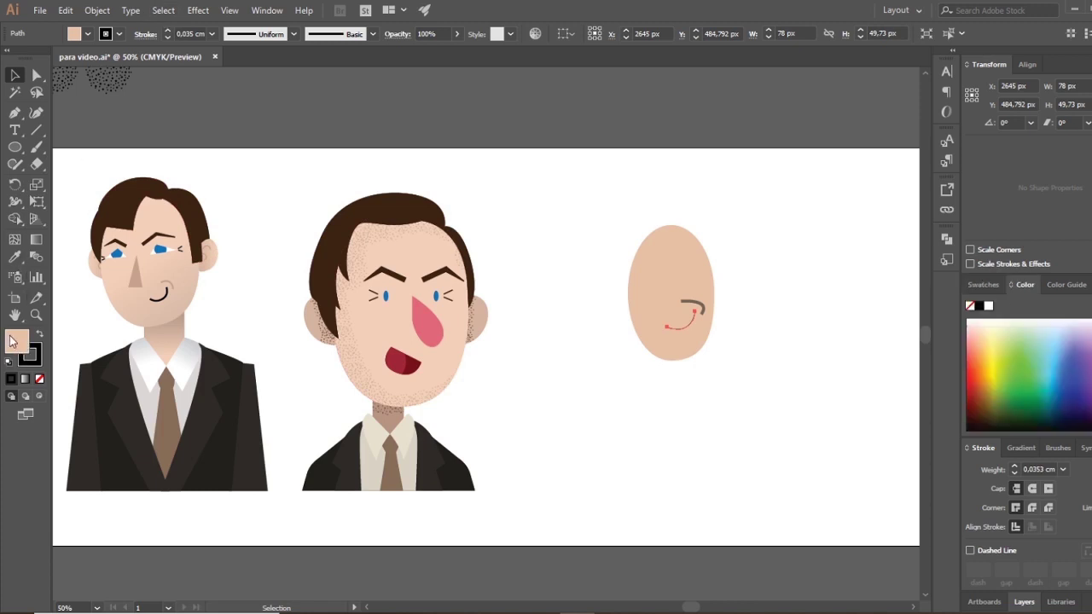
left_click(38, 378)
left_click(36, 356)
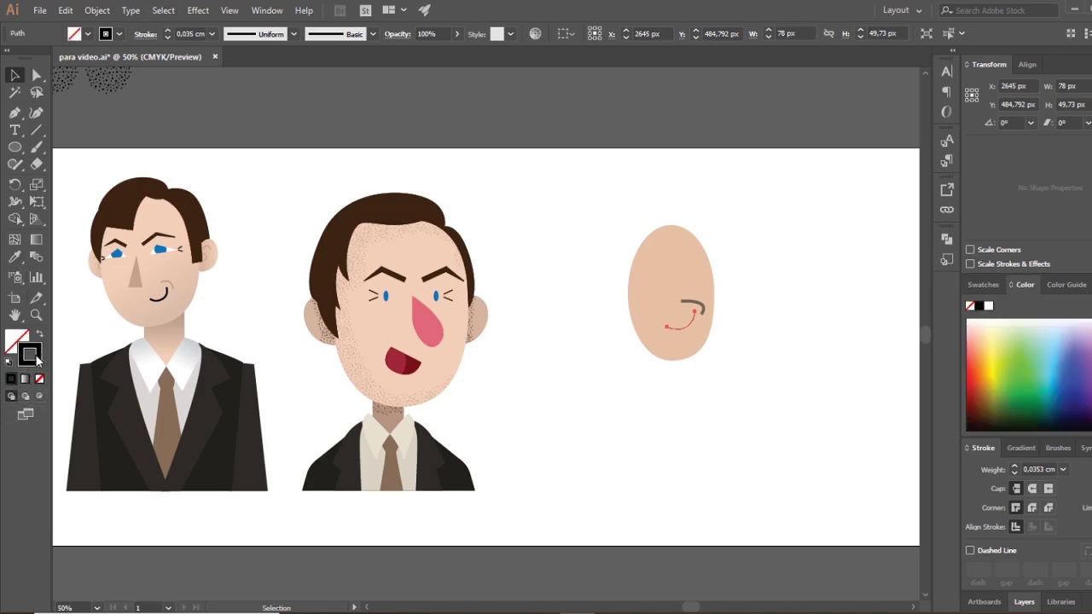
left_click(167, 31)
left_click(168, 32)
left_click(683, 454)
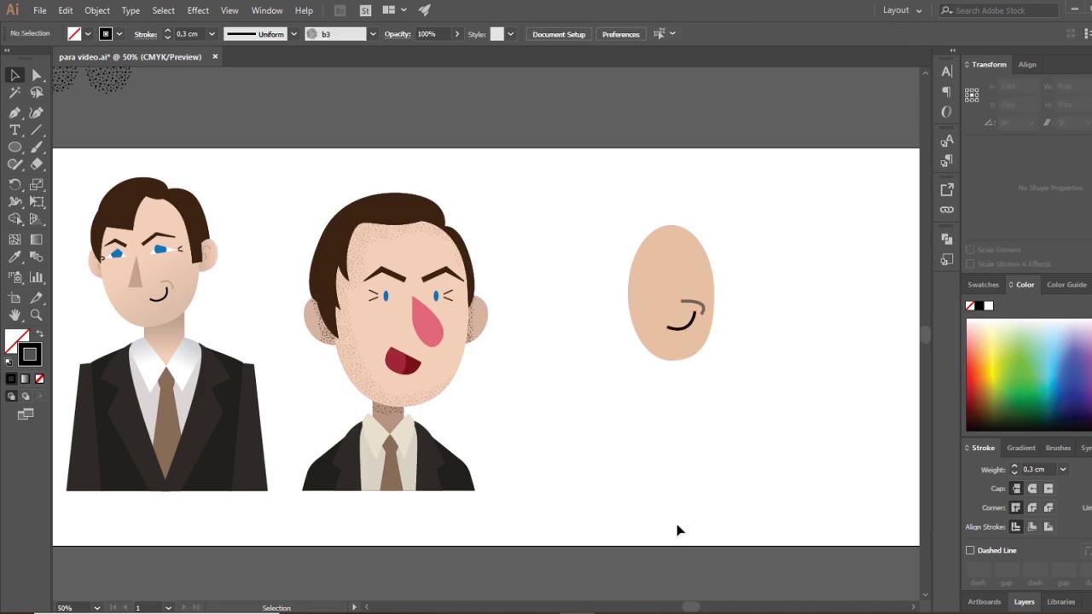
Shift the grey-brown cheek curve slightly down and to the right, closer to the mouth curve's end
left_click(701, 309)
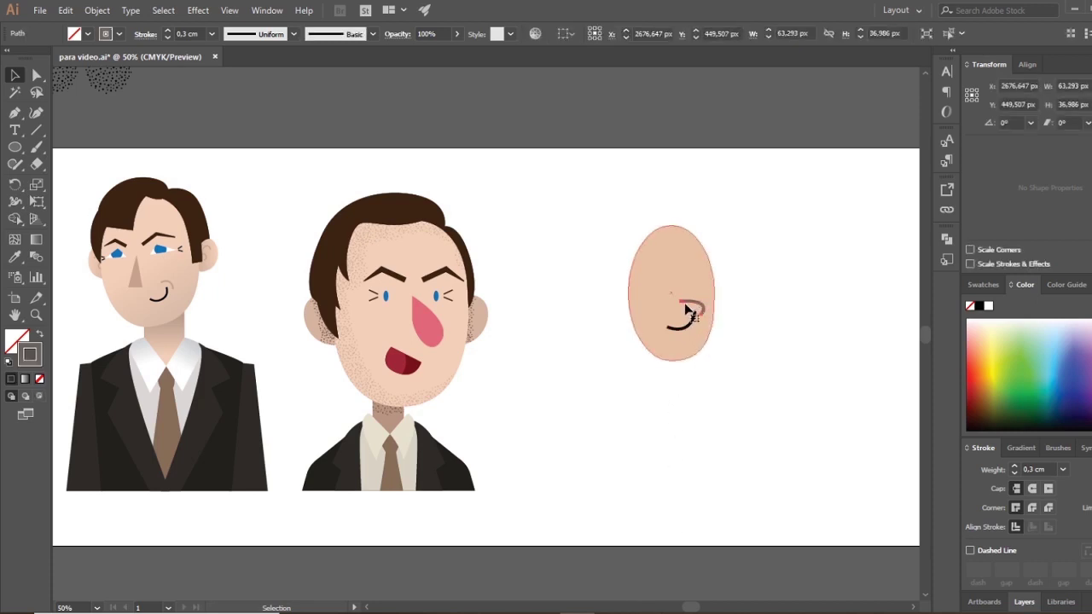
left_click_drag(698, 303, 699, 309)
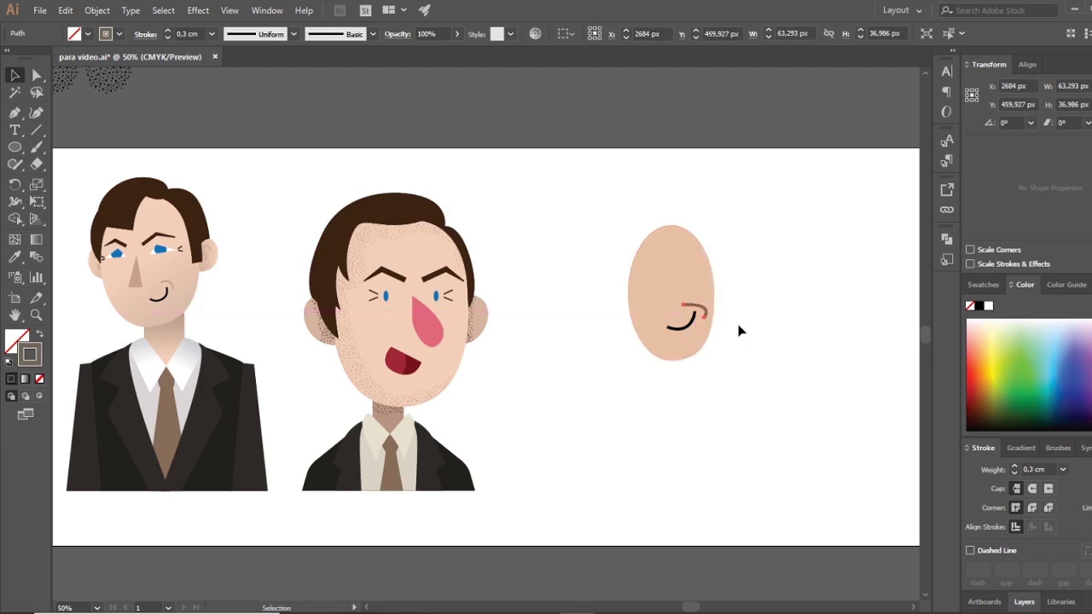
left_click(783, 301)
Draw a small horizontal eye ellipse above the cheek curve on the new head, filled dark blue without a stroke
key("l")
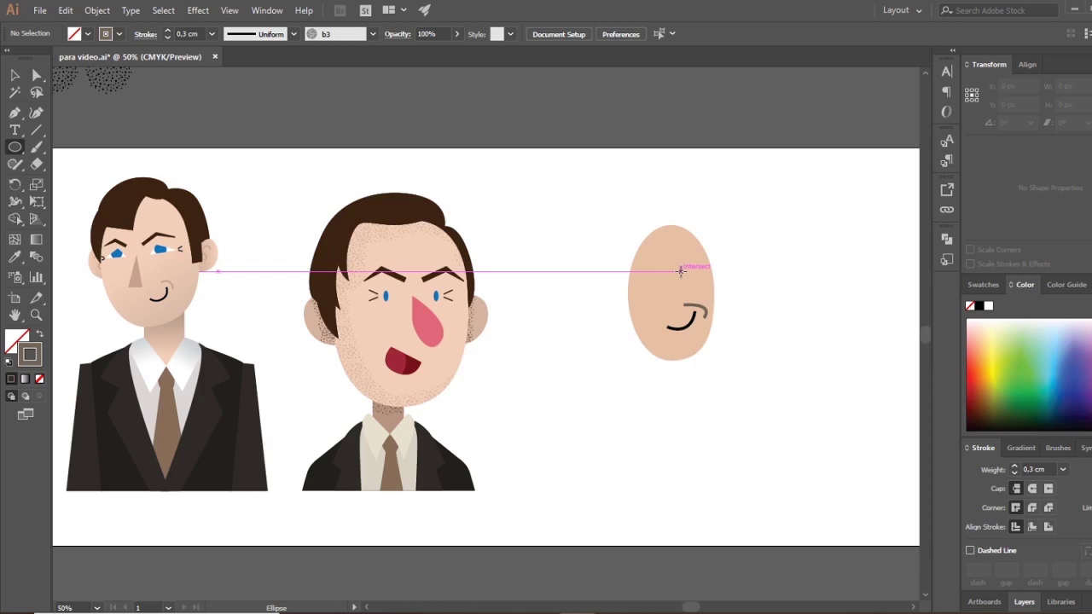
left_click_drag(680, 271, 696, 281)
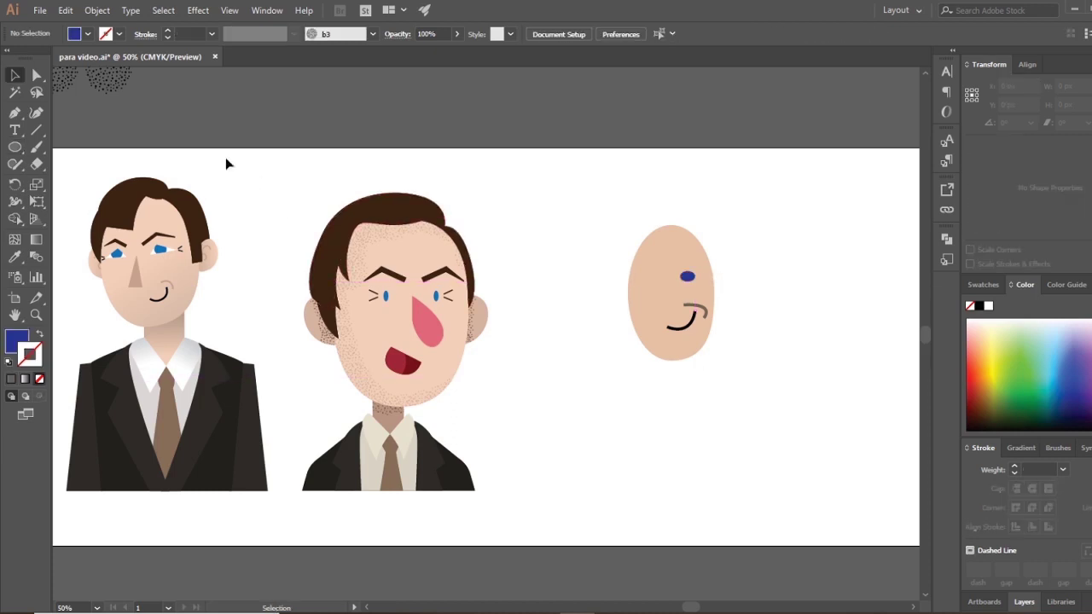
left_click(15, 147)
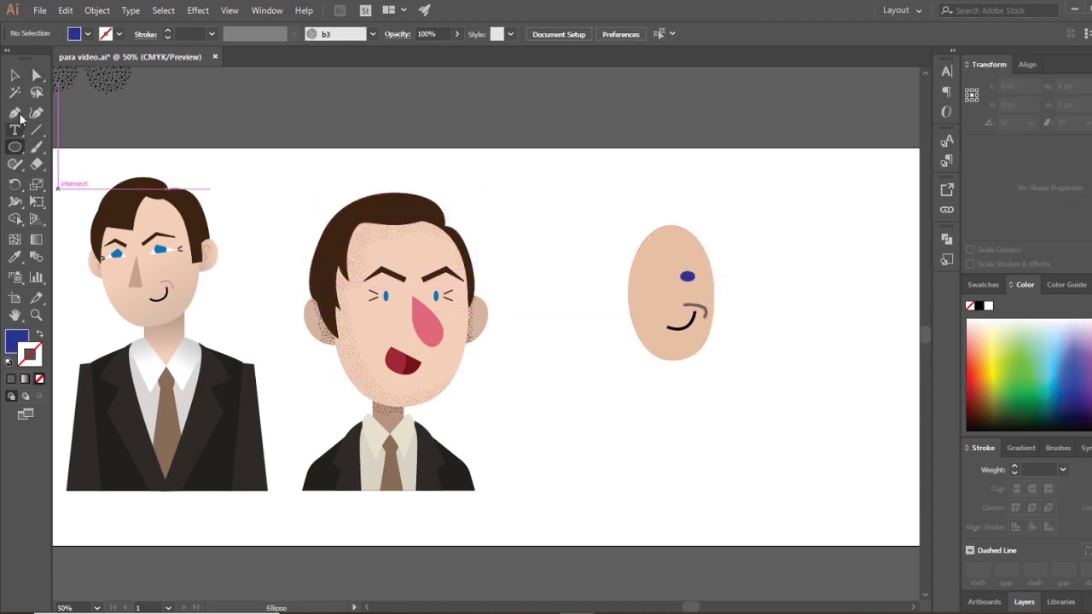
left_click(15, 75)
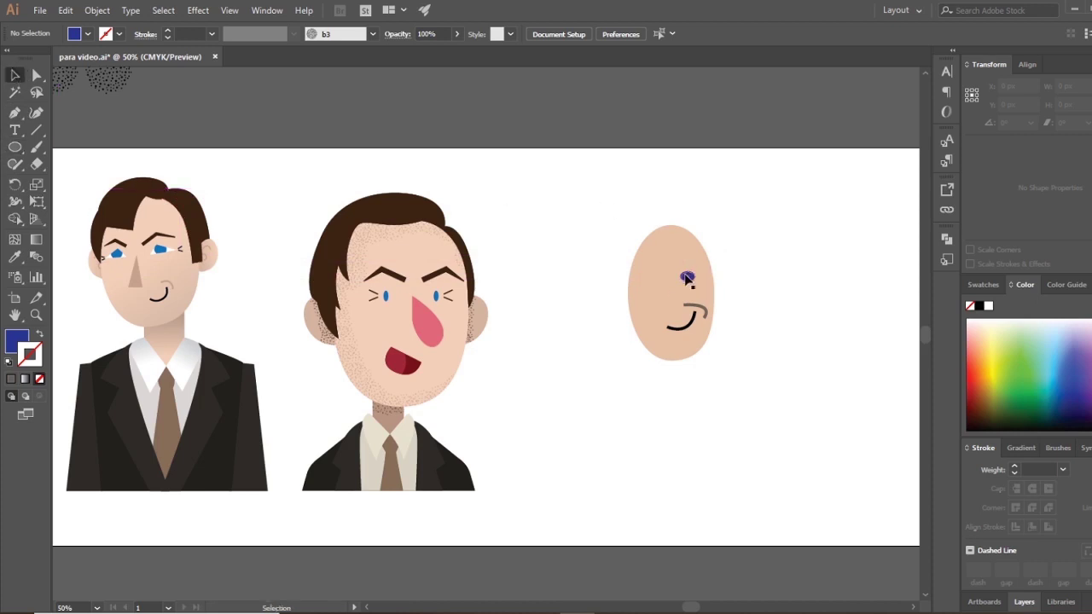
Copy the dark blue eye ellipse freehand to the opposite side of the new head as a second eye
left_click(687, 276)
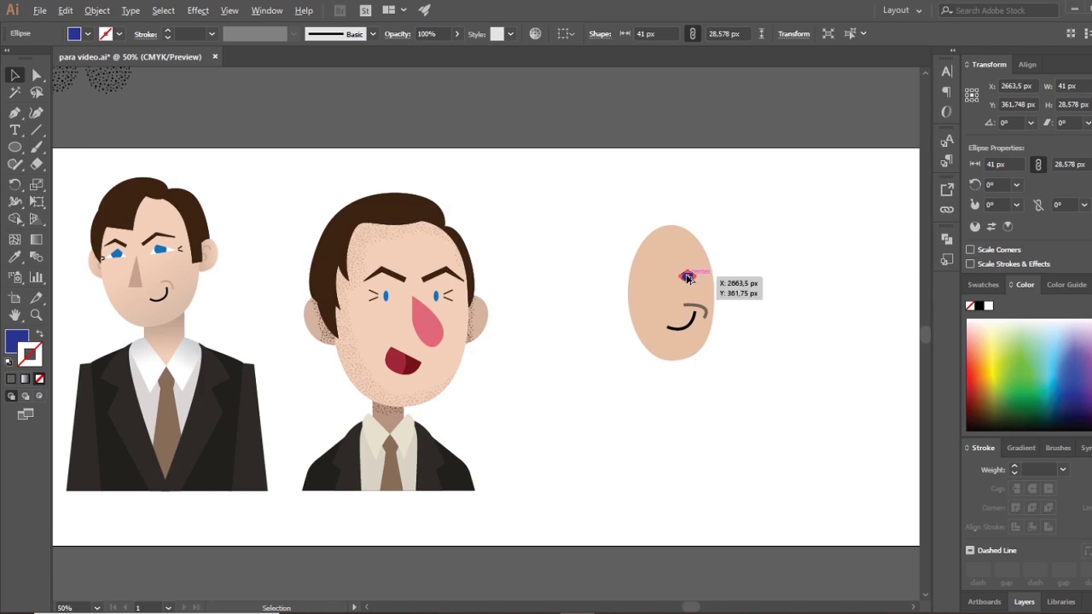
left_click_drag(688, 279, 650, 275)
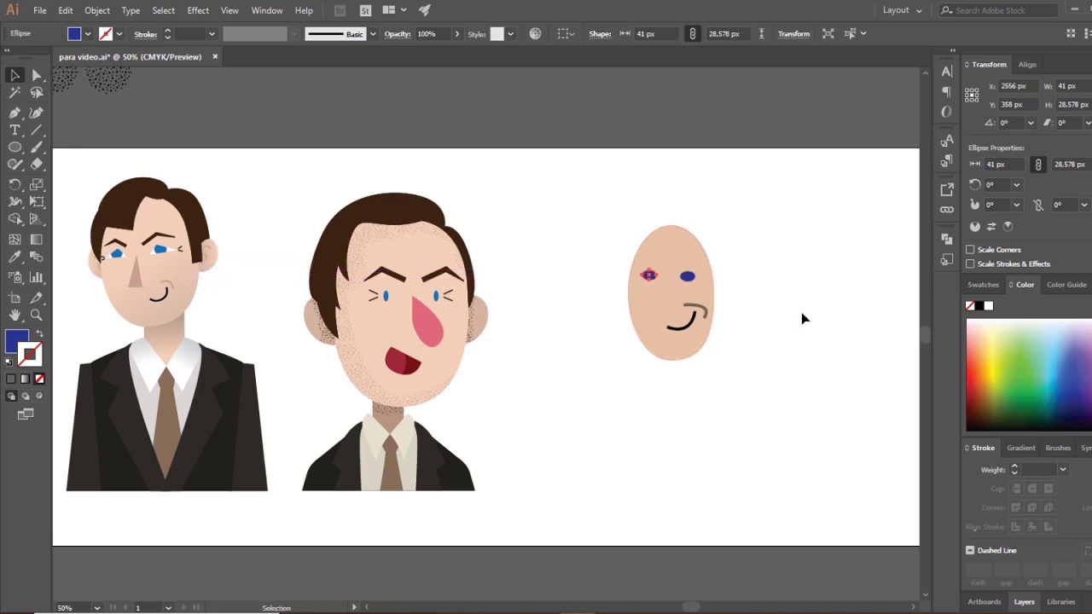
left_click(792, 319)
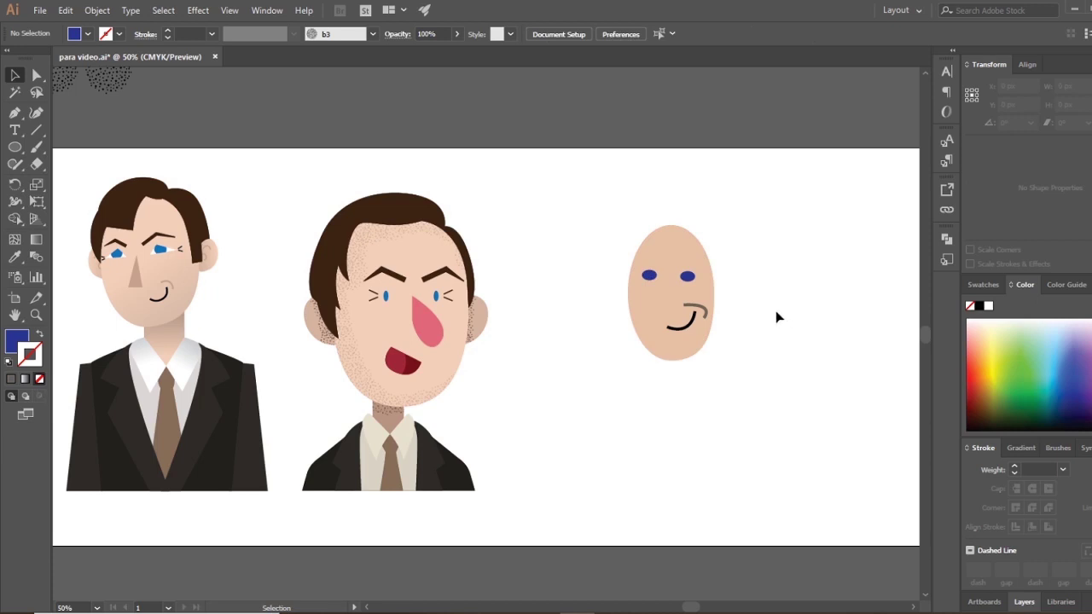
left_click_drag(655, 280, 653, 277)
right_click(653, 276)
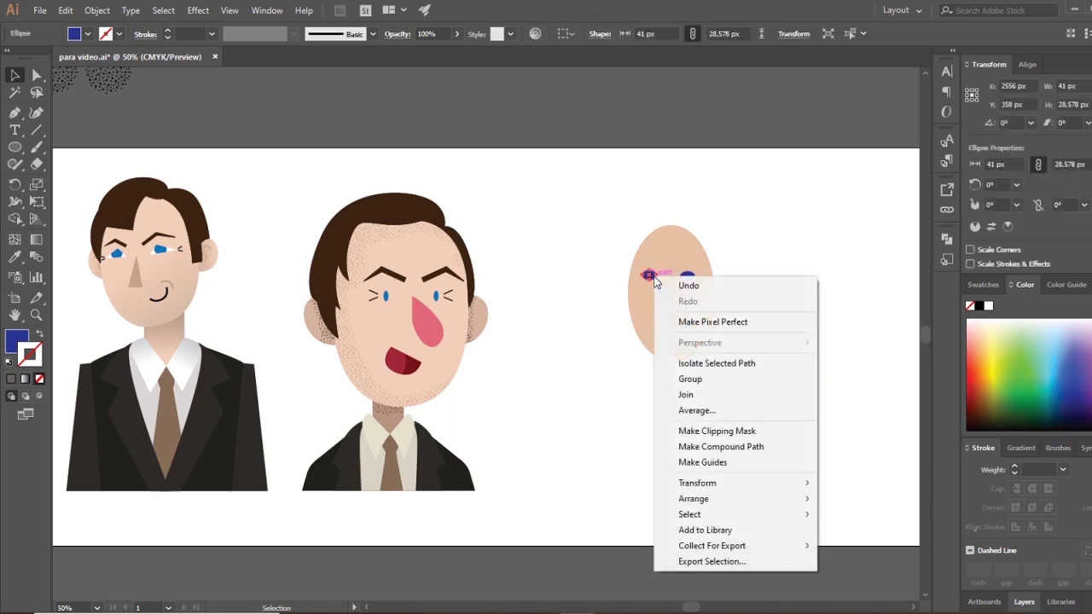
left_click(783, 244)
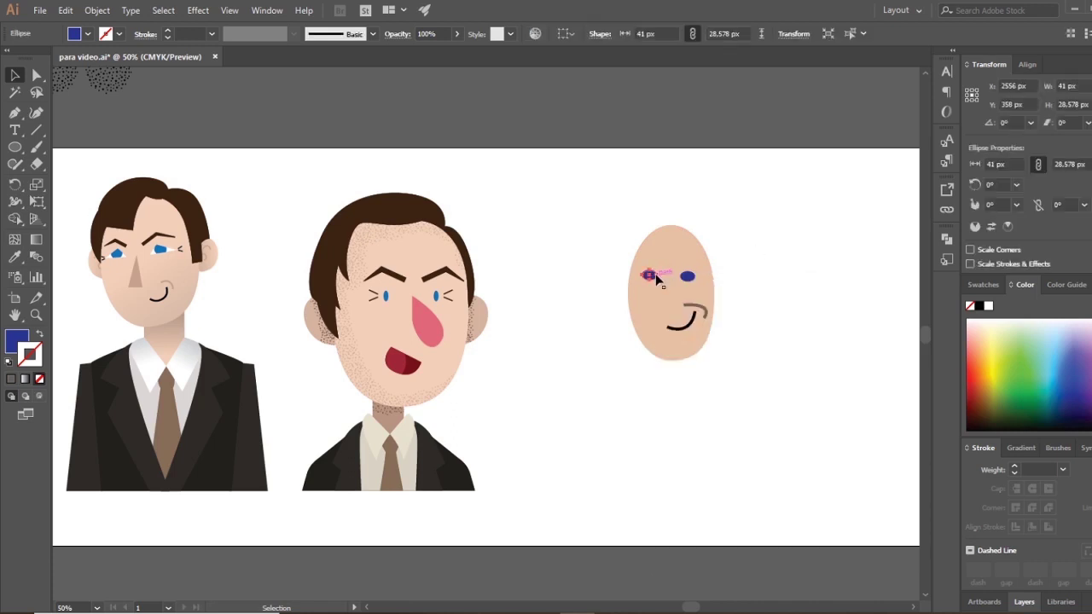
Replace the left eye with a copy of the right eye ellipse, offset -111.5 px horizontally and 0 px vertically
left_click(650, 277)
mouse_move(653, 274)
left_mouse_down()
mouse_move(689, 281)
mouse_move(649, 284)
left_mouse_up()
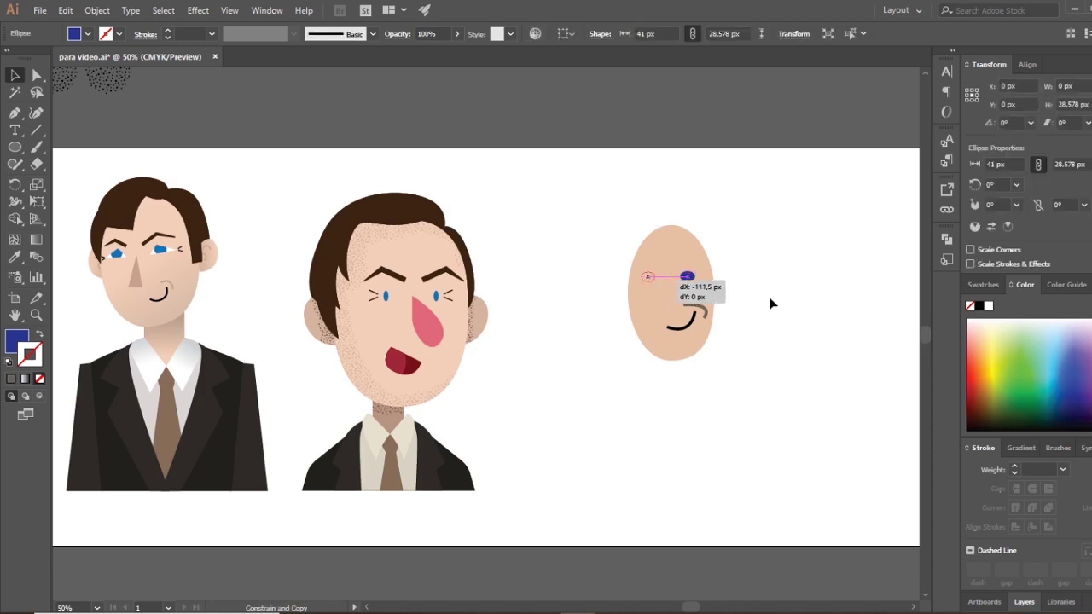
left_click(771, 329)
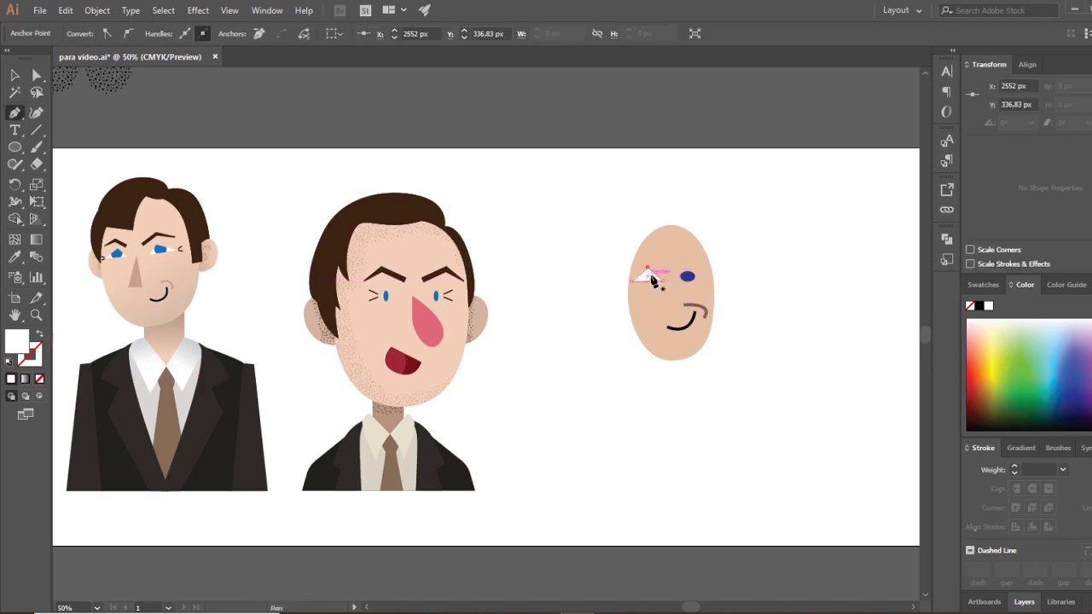
Send the white triangle of each eye backward so that it sits behind the dark blue ellipse
right_click(651, 276)
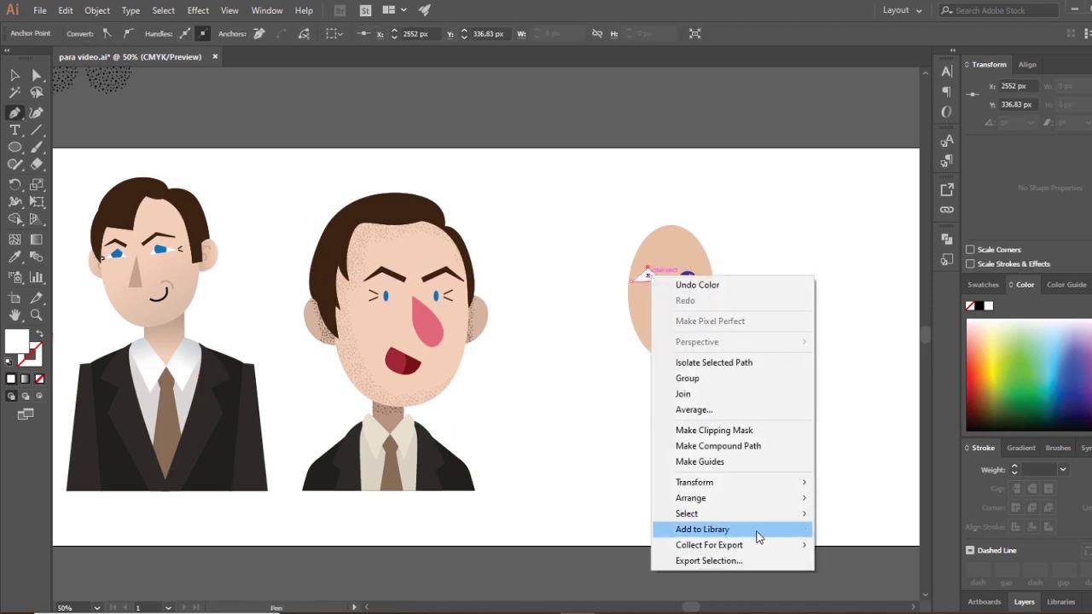
mouse_move(771, 521)
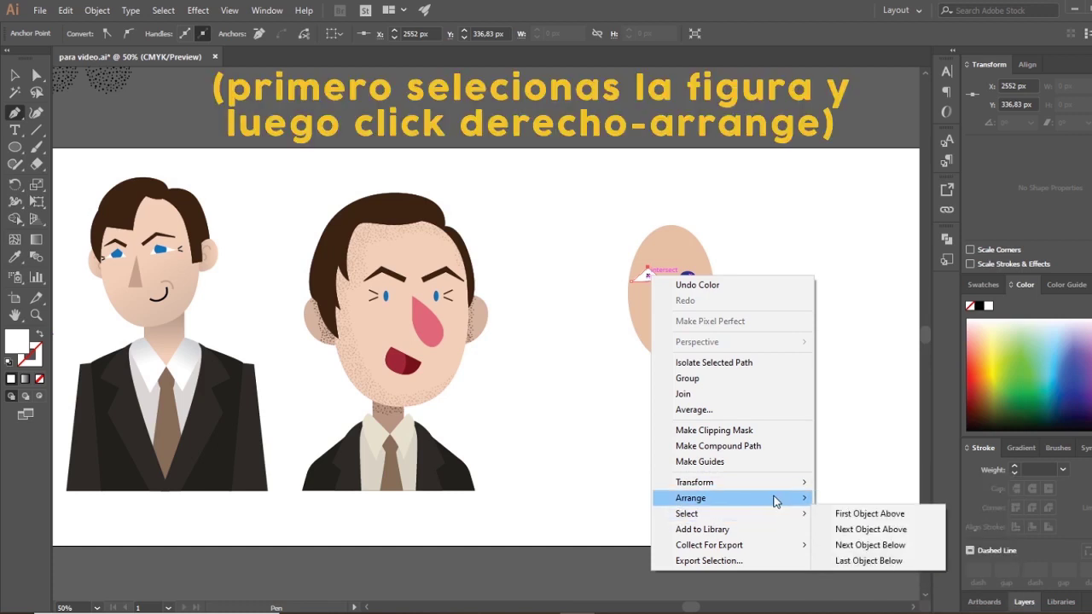
mouse_move(788, 498)
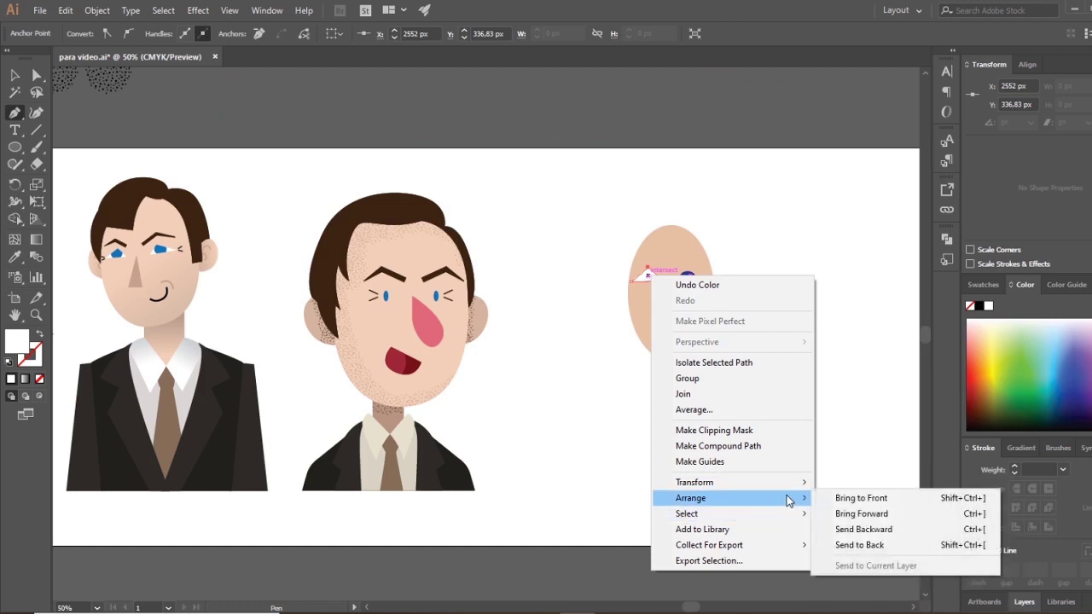
left_click(897, 529)
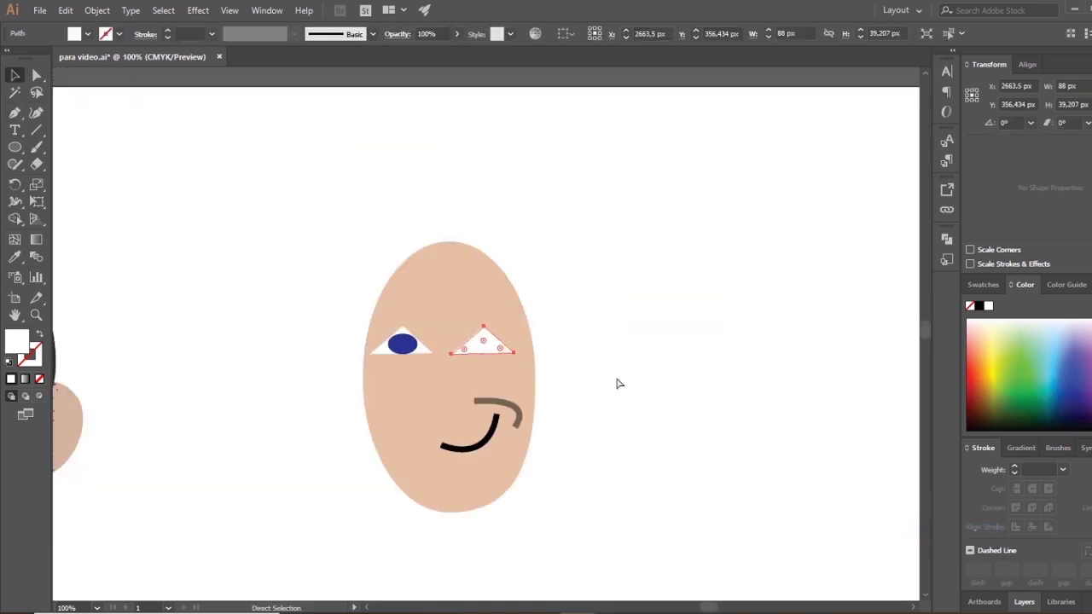
key("ctrl+bracketleft")
left_click(627, 327)
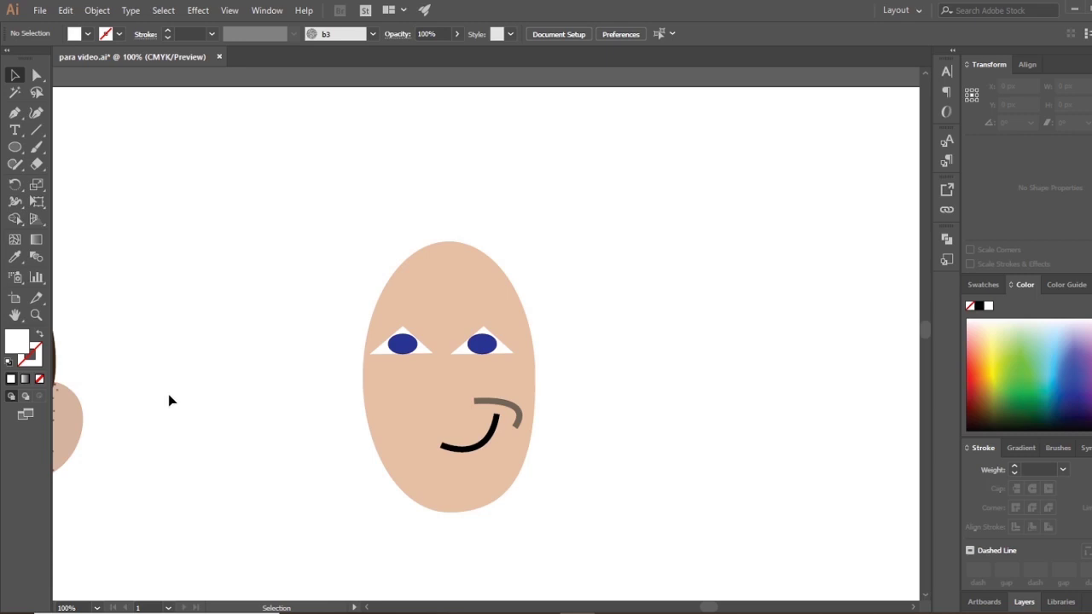
Enlarge the right eye's dark blue ellipse with Free Transform to about 59 × 41 px, extending past the white triangle
left_click_drag(168, 393, 612, 337)
left_click_drag(215, 452, 529, 381)
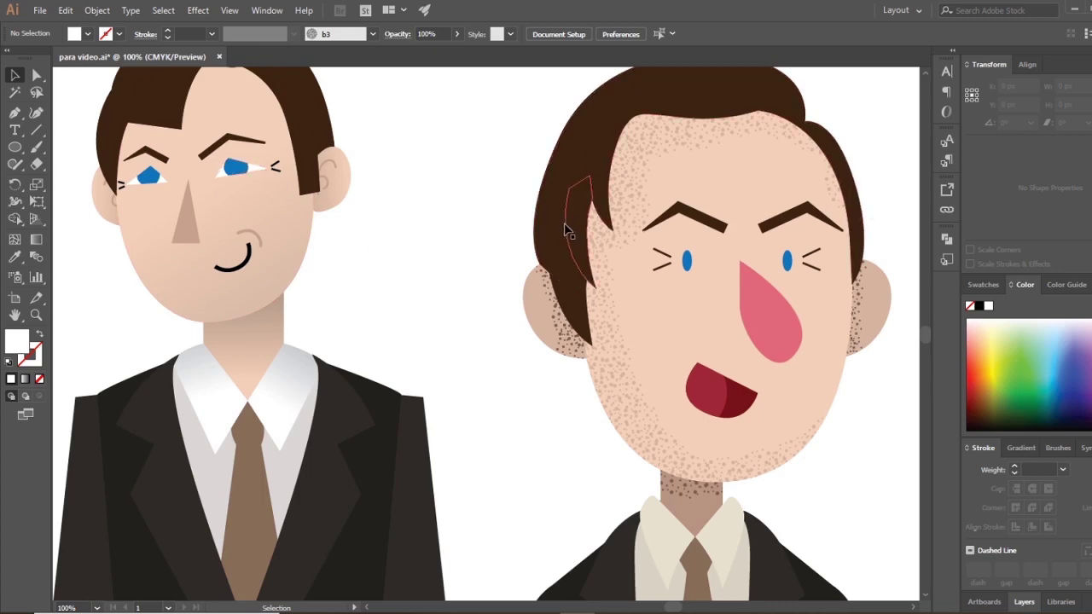
left_click_drag(600, 380, 289, 380)
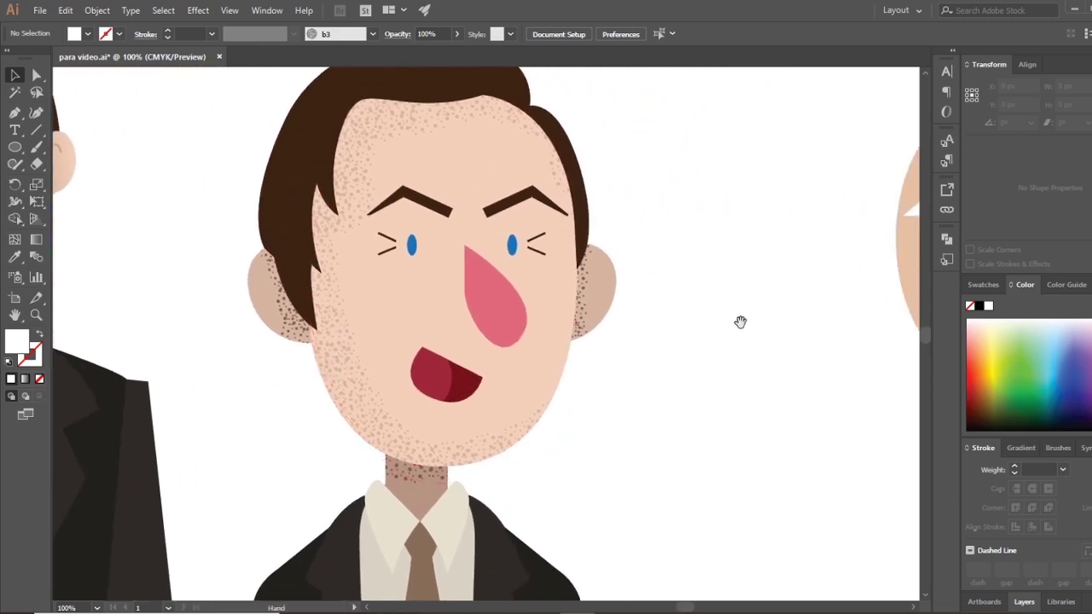
left_click_drag(739, 322, 303, 383)
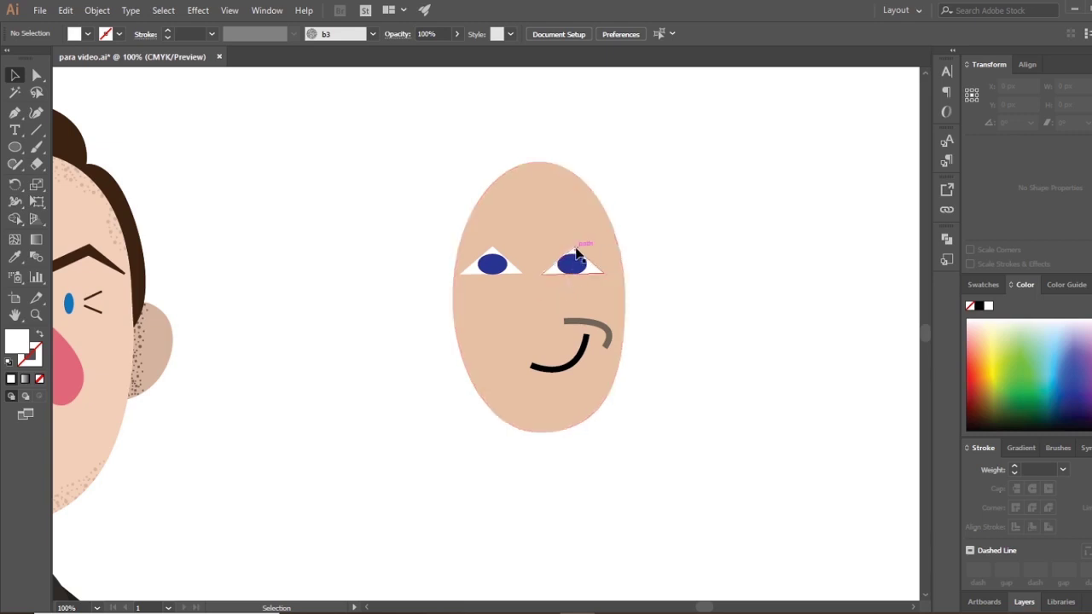
mouse_move(578, 267)
left_mouse_down()
mouse_move(578, 252)
mouse_move(602, 274)
mouse_move(587, 268)
left_mouse_up()
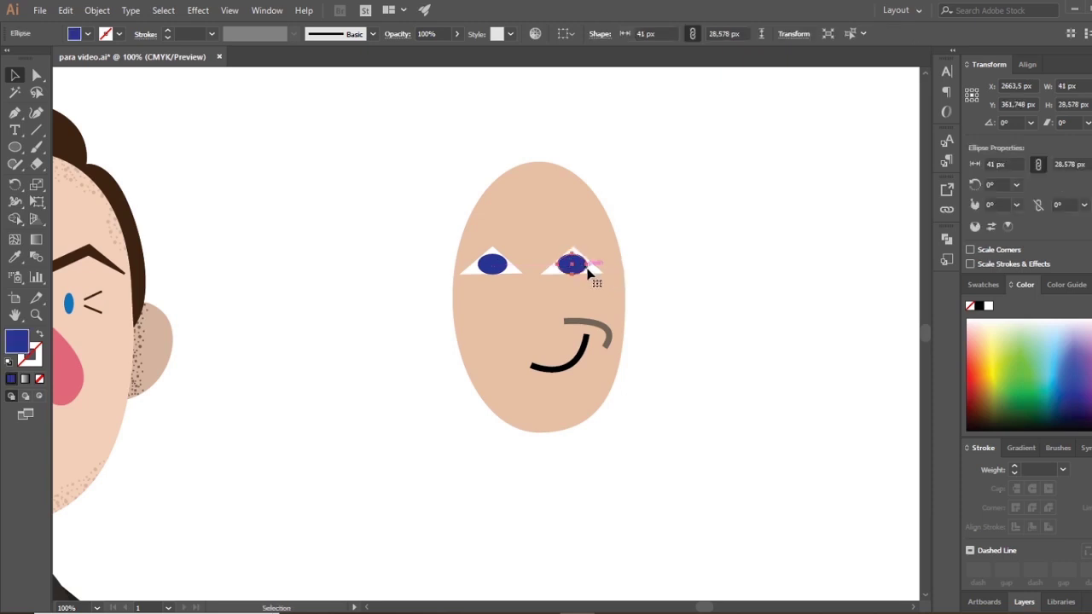
left_click(594, 270)
left_click(578, 265)
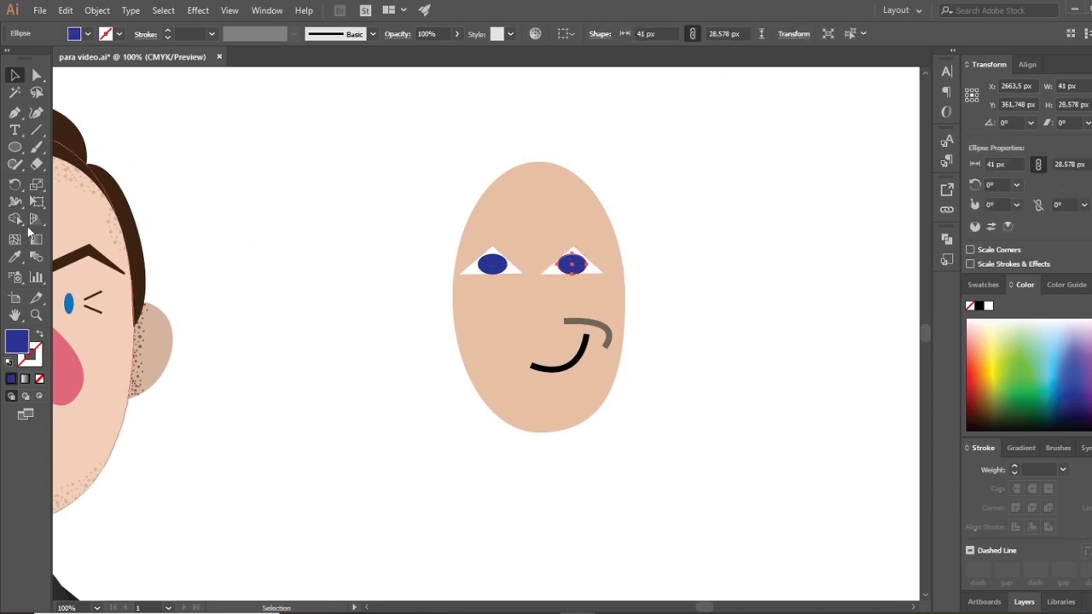
left_click(40, 199)
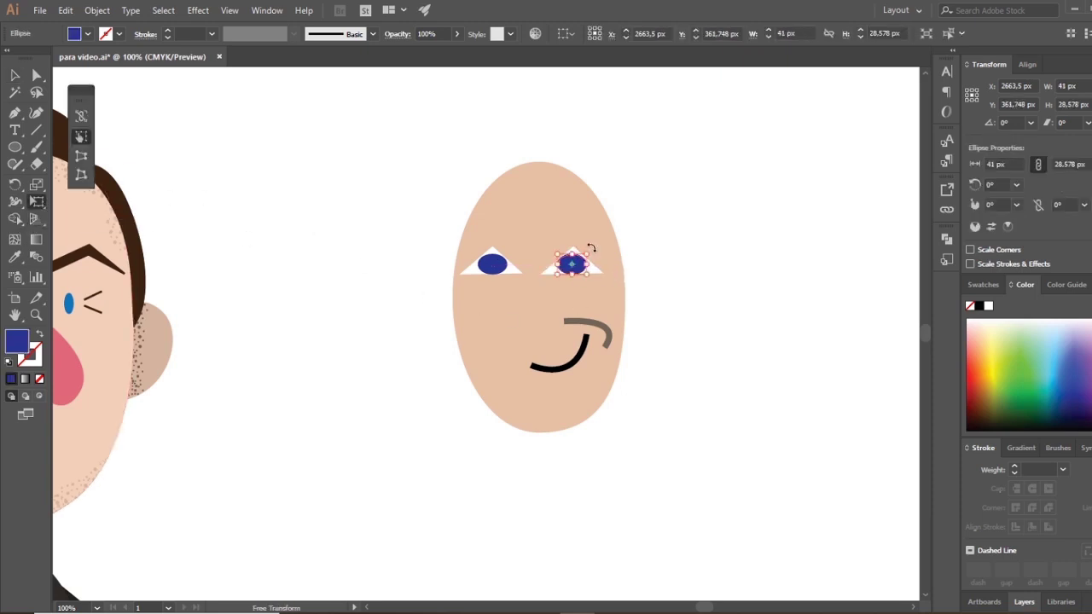
left_click_drag(589, 250, 583, 255)
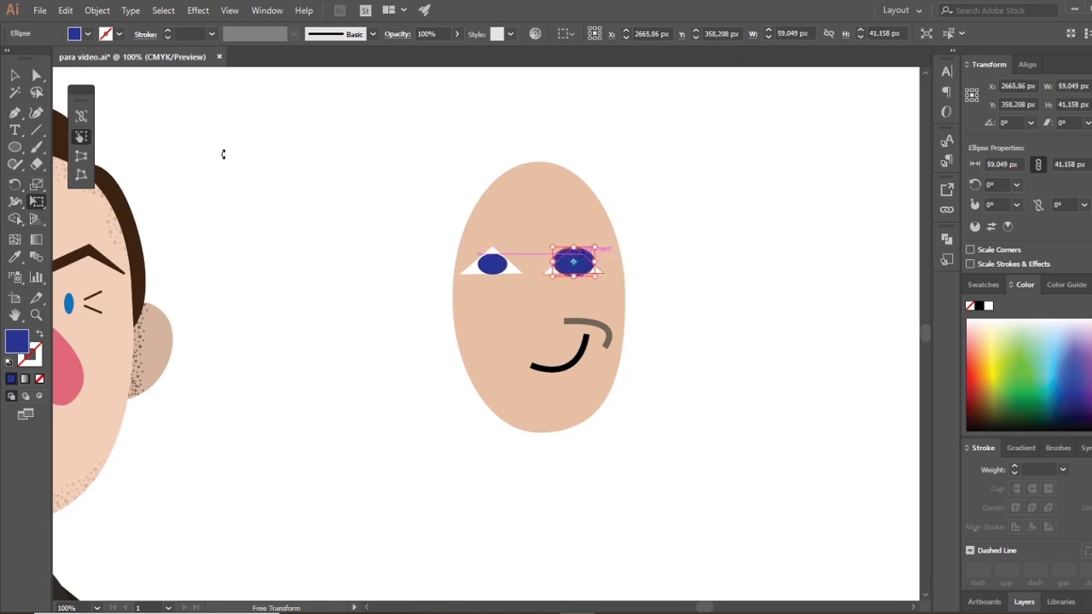
left_click(15, 75)
left_click(360, 285)
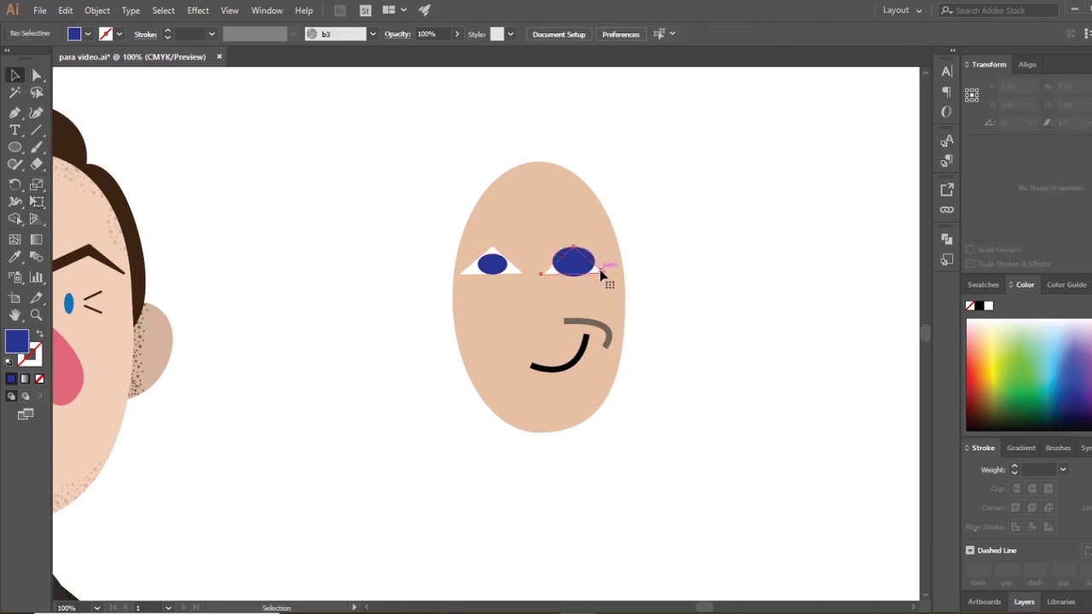
Bring the right eye's white triangle to the front, over the enlarged blue ellipse
left_click(600, 274)
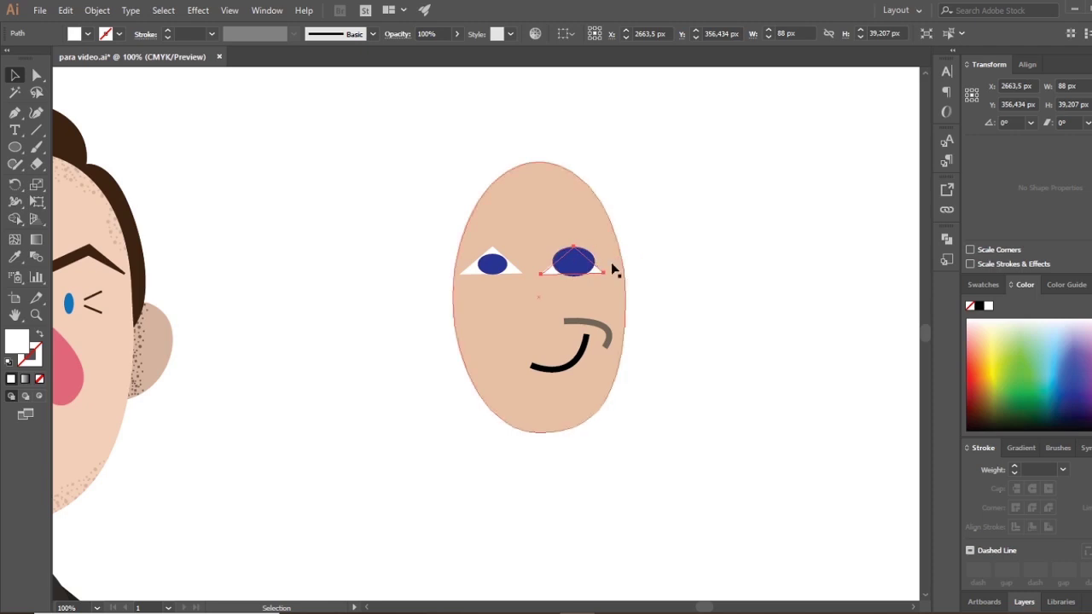
key("a")
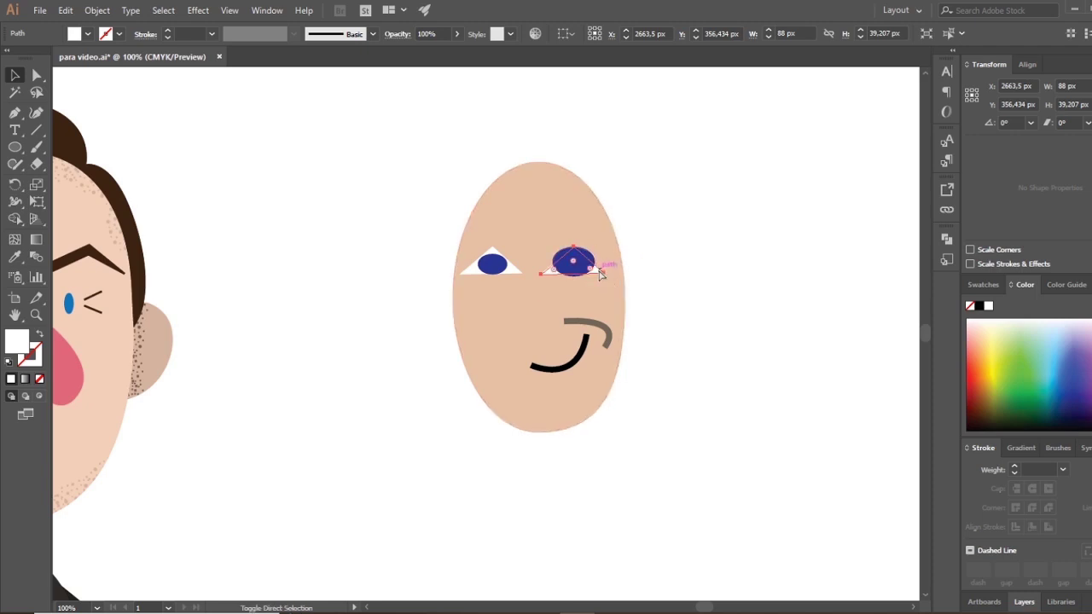
key("ctrl+shift+bracketright")
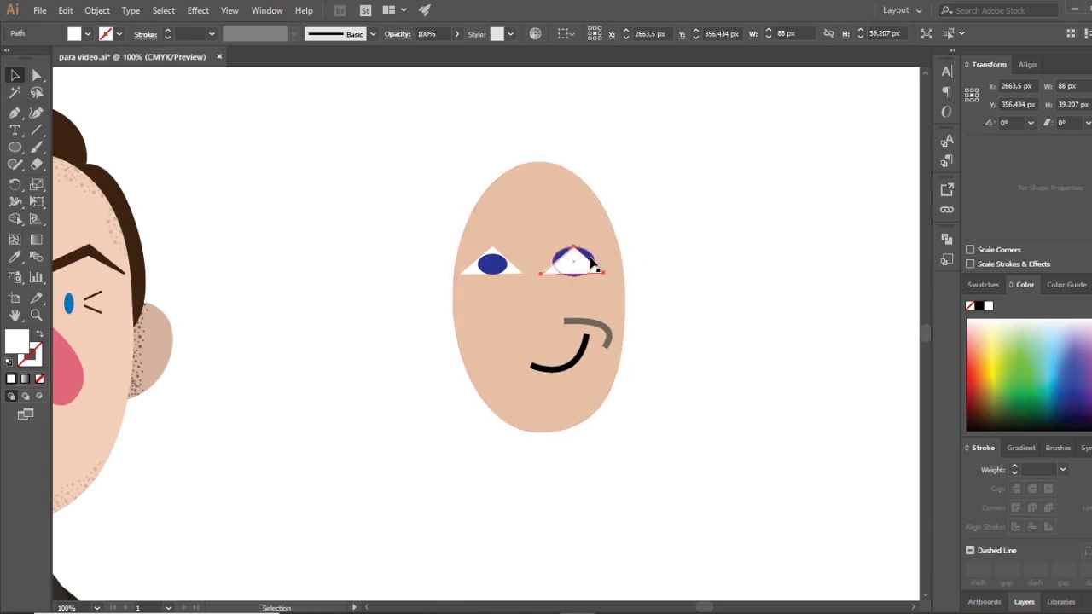
Divide the right eye's blue ellipse and white triangle with Pathfinder Divide, and ungroup the resulting pieces
left_click(587, 259)
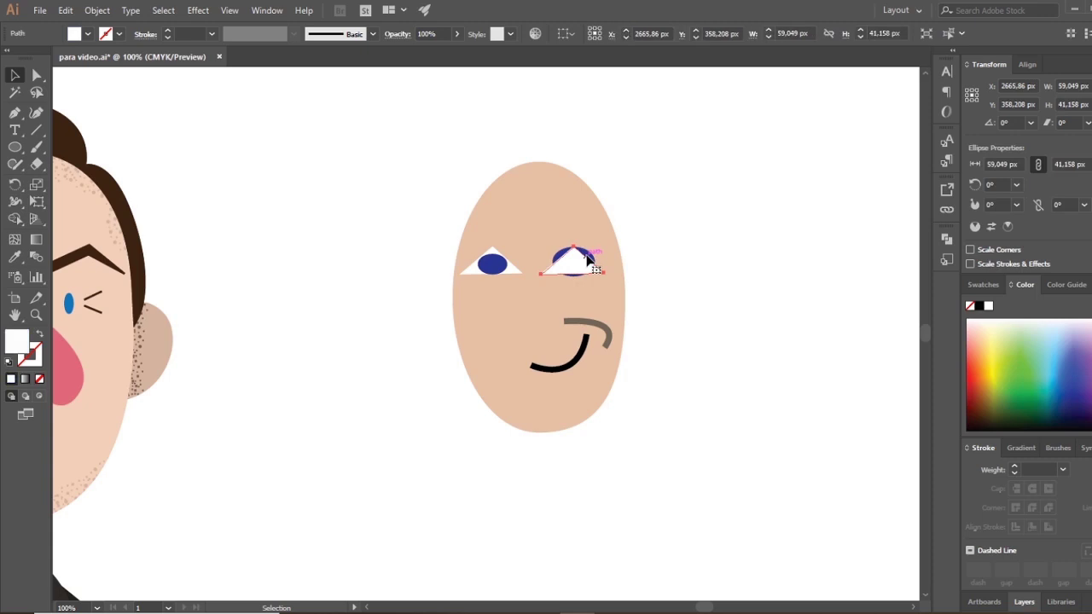
left_click(592, 256)
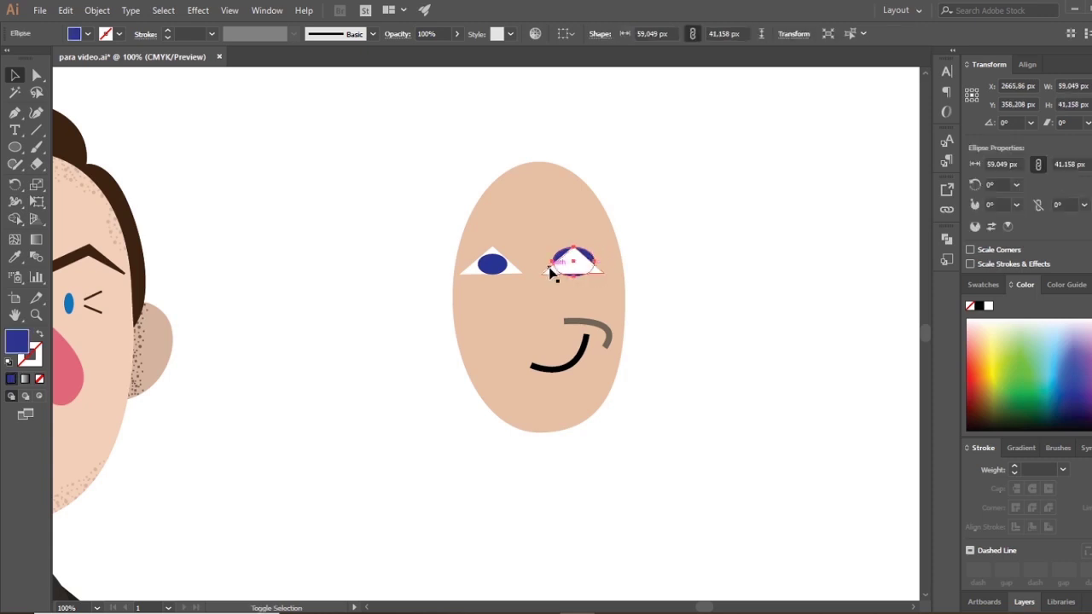
left_click(550, 271, "shift")
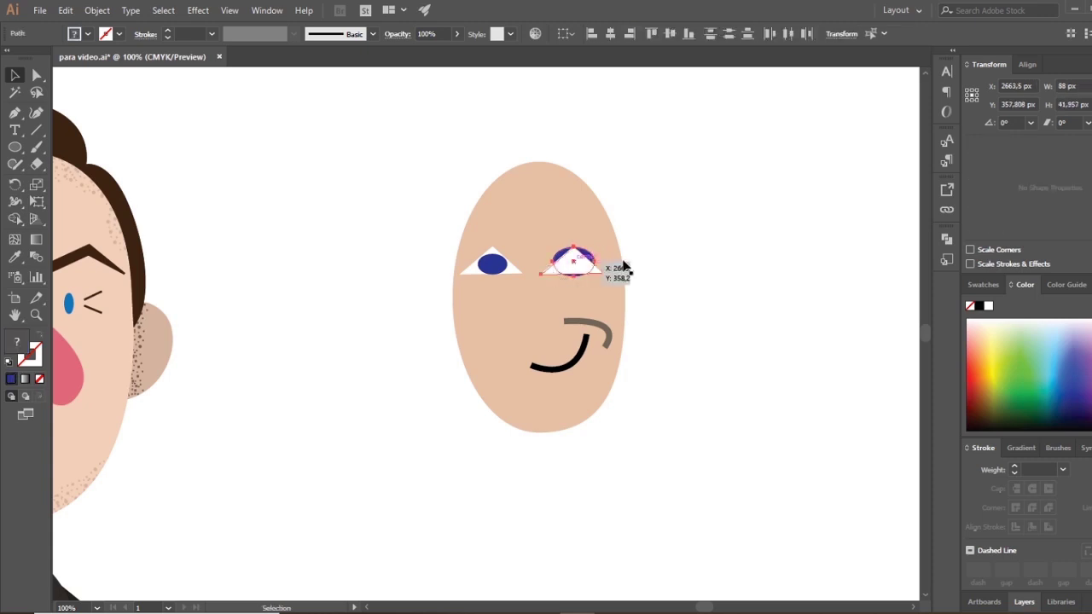
left_click(952, 239)
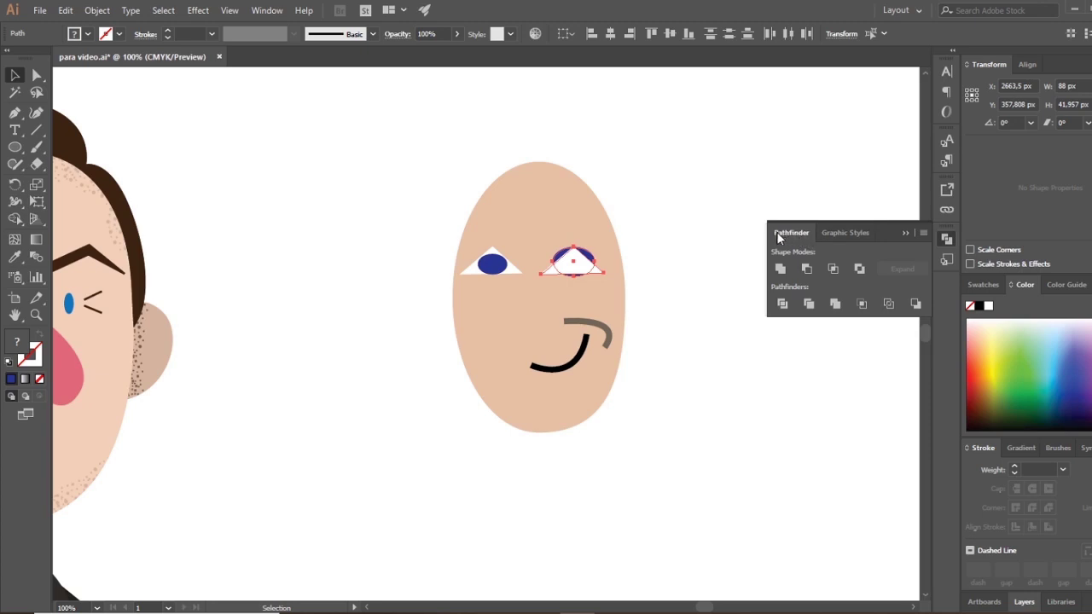
left_click(783, 305)
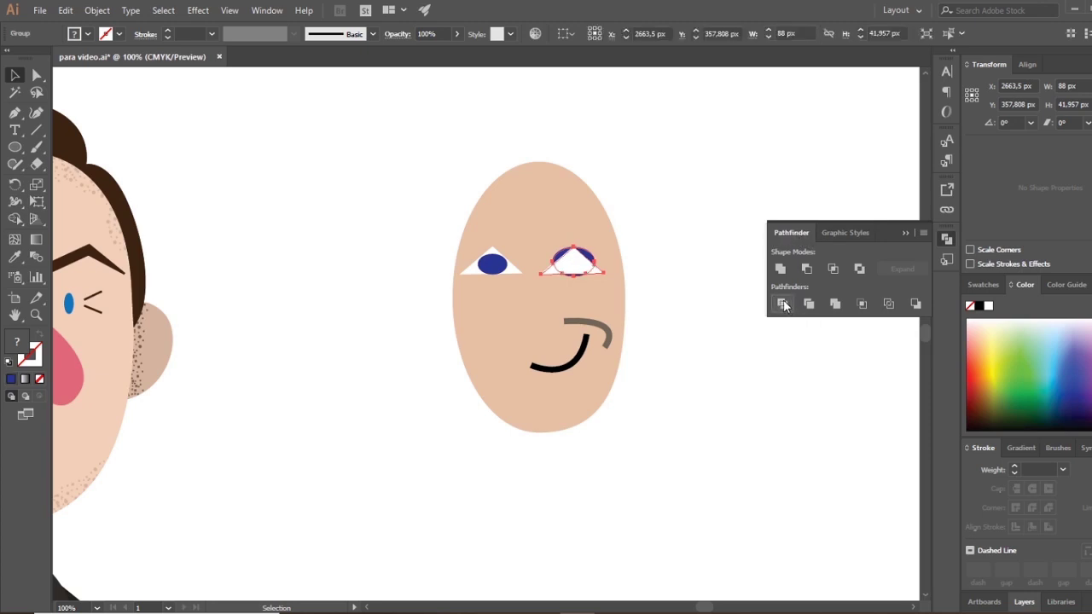
right_click(585, 270)
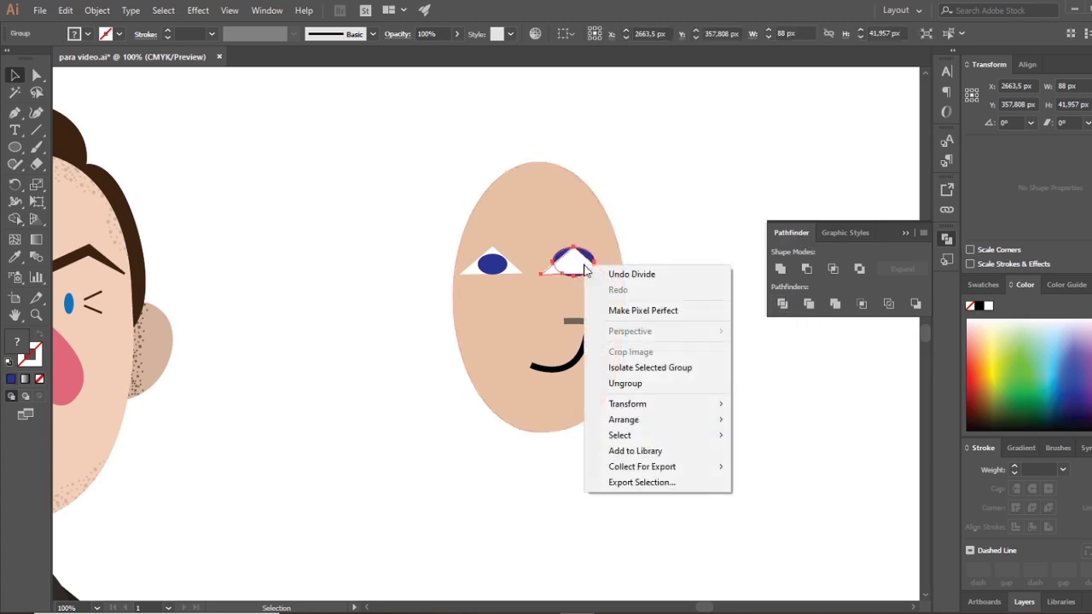
left_click(670, 386)
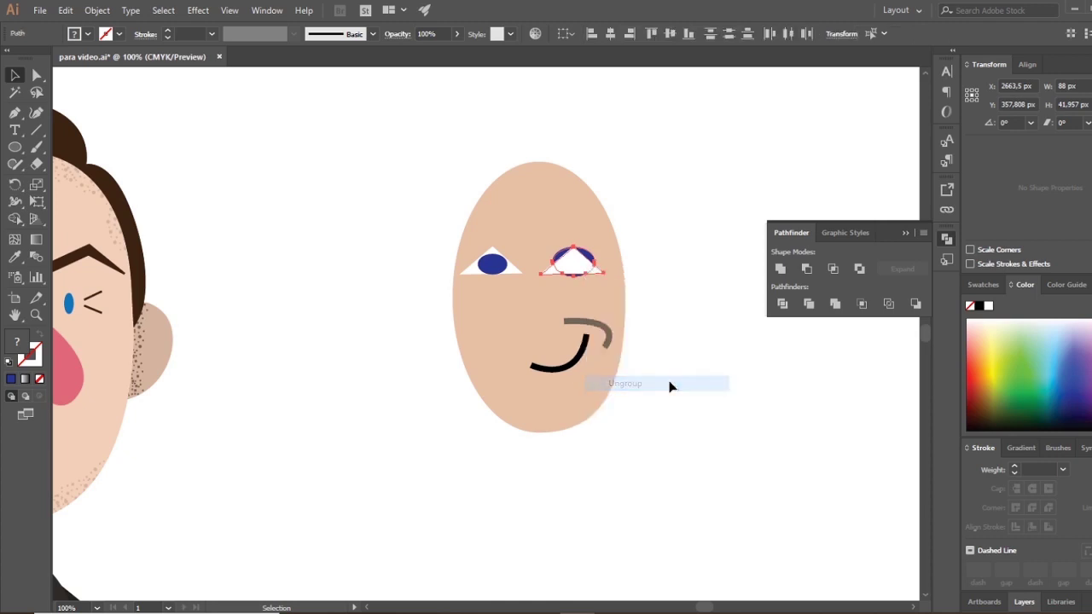
Delete the three blue ellipse pieces that stick out beyond the right eye's white triangle
left_click(693, 316)
left_click(560, 256)
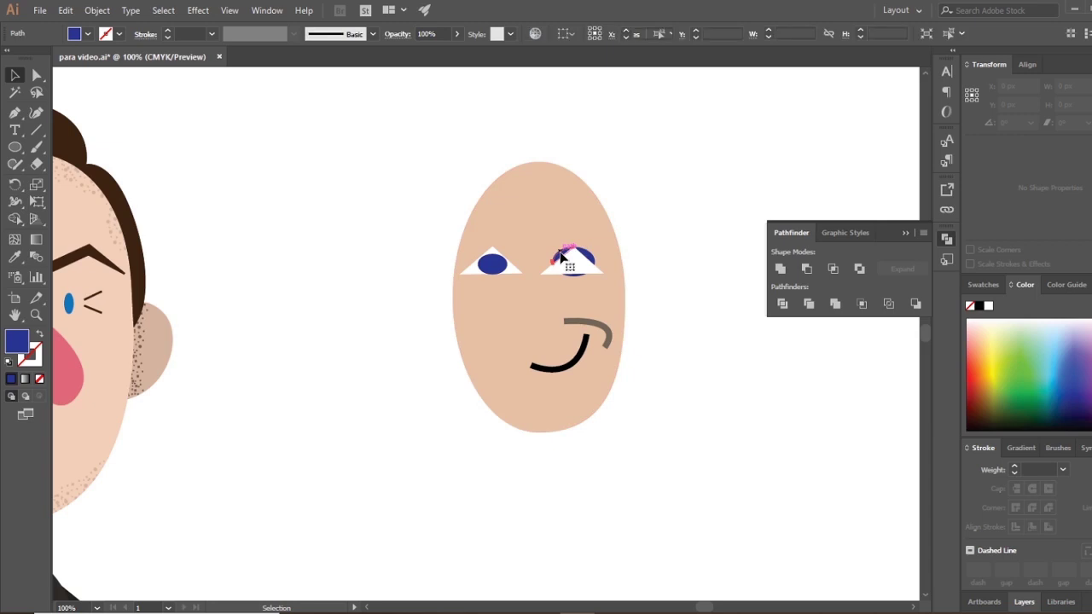
key("Delete")
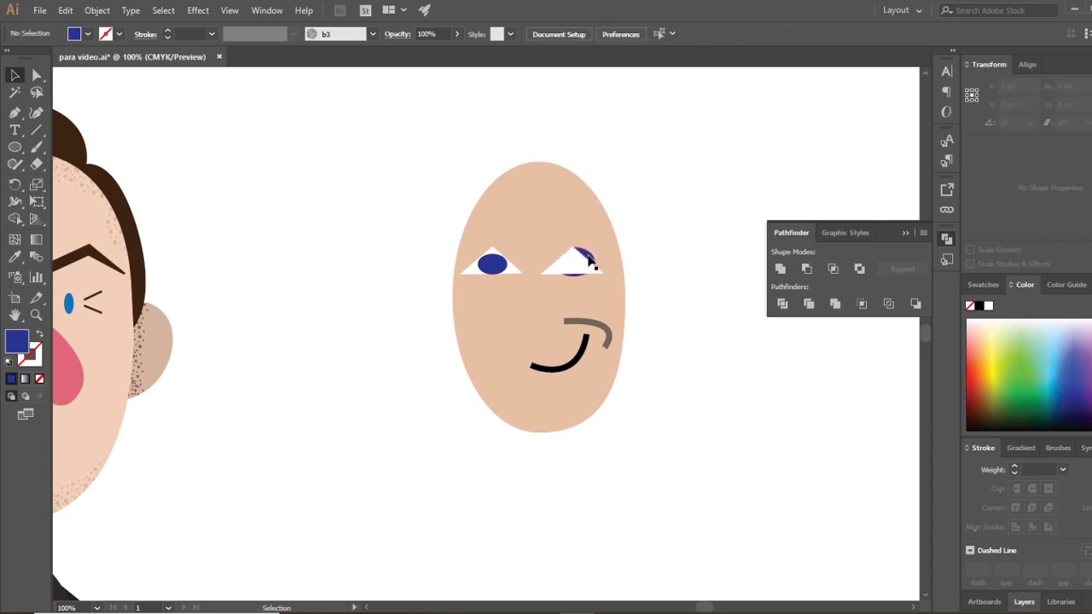
left_click(589, 258)
key("Delete")
left_click(576, 274)
key("Delete")
Recolor the middle piece of the right eye's divided triangle with the left iris's dark blue, using the Eyedropper
left_click(587, 272)
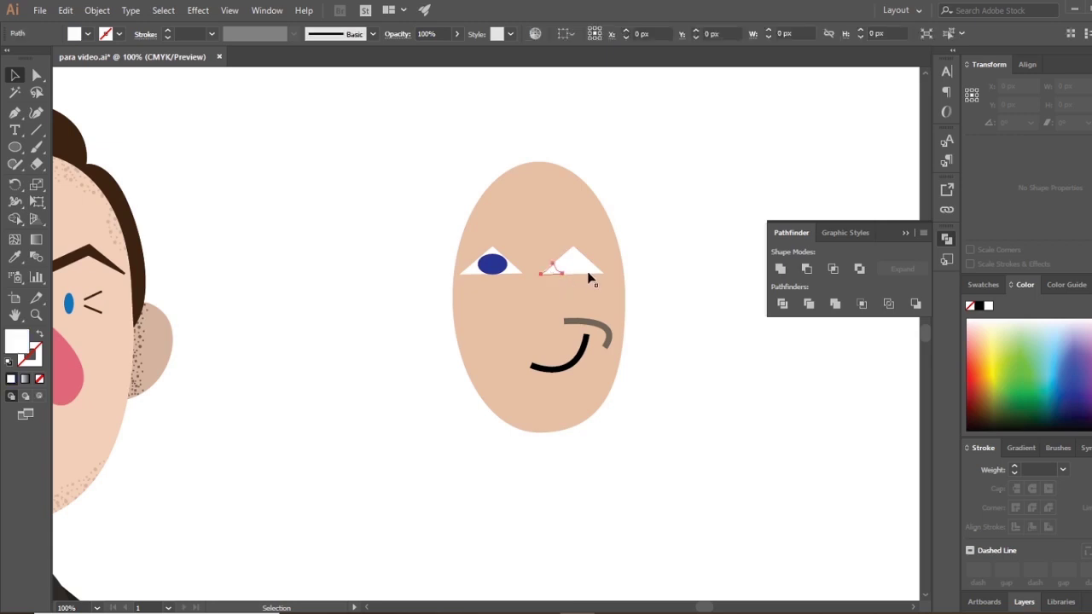
left_click(695, 281)
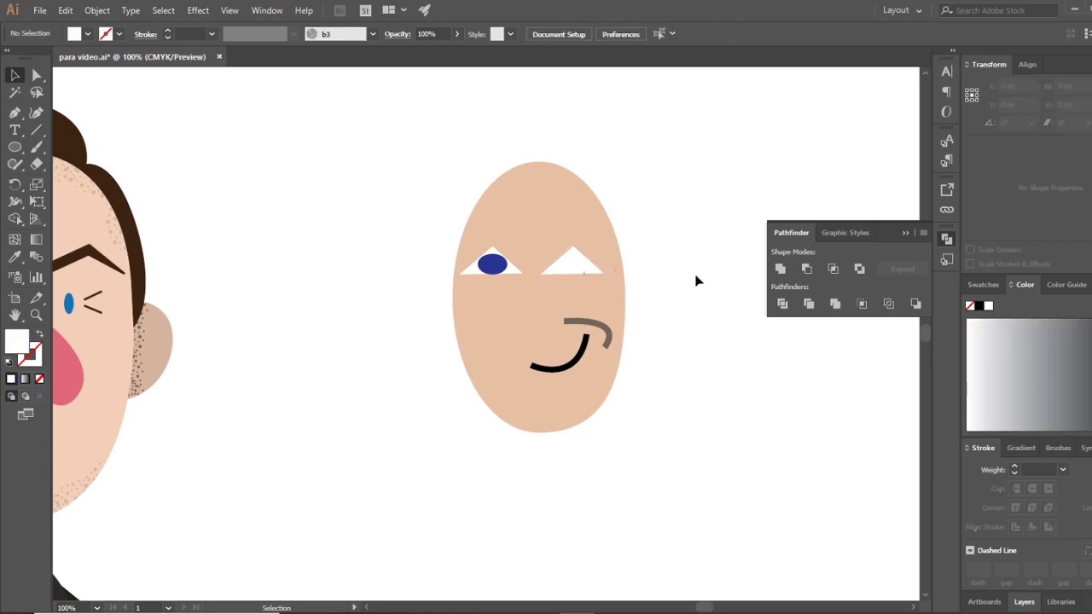
left_click(575, 265)
left_click(15, 257)
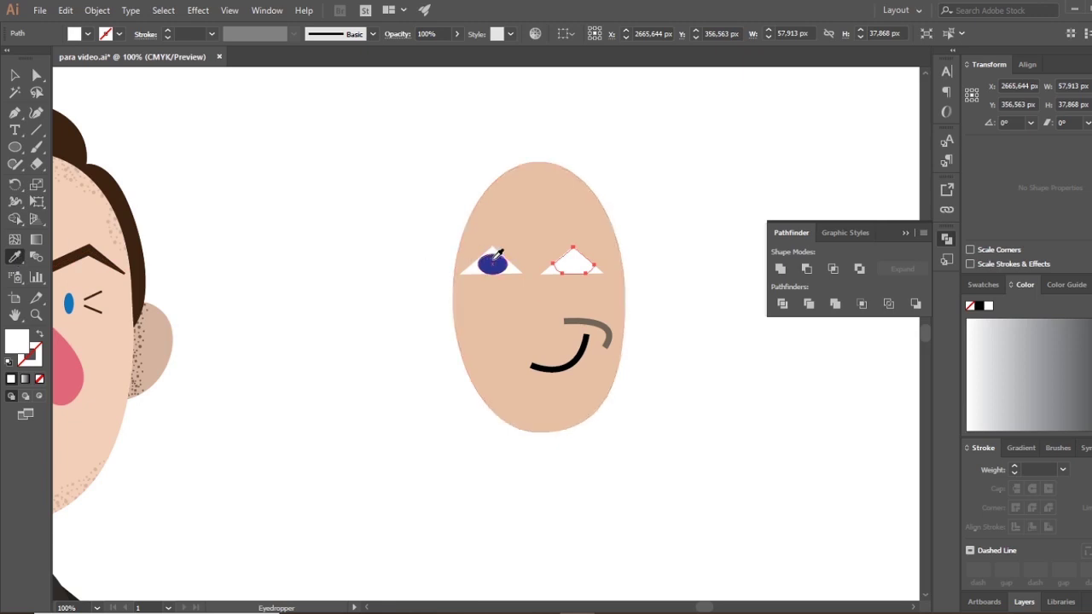
left_click(493, 265)
left_click(14, 75)
left_click(224, 216)
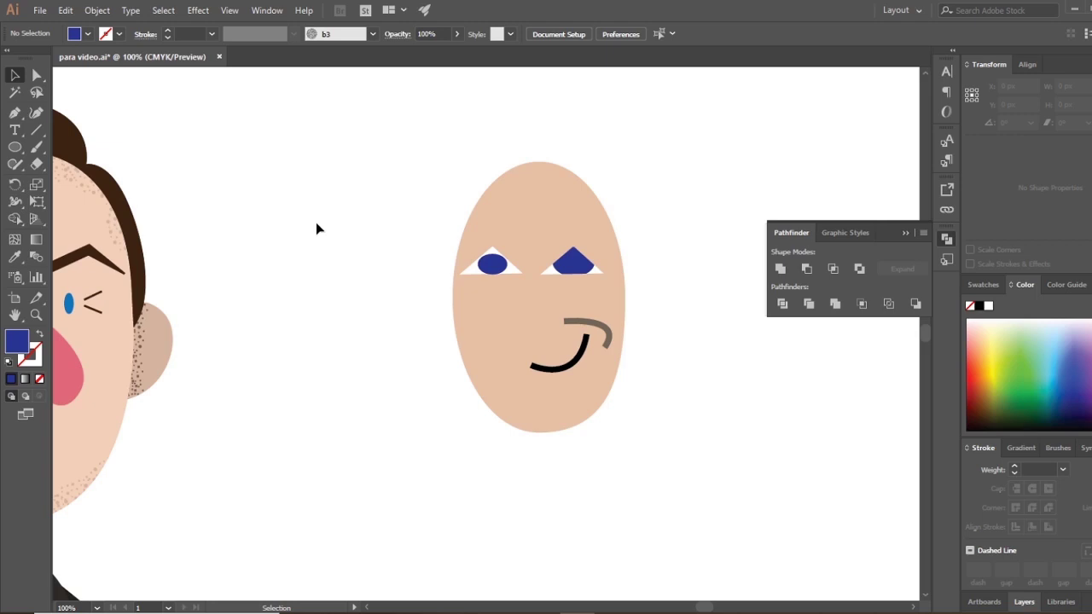
Nudge the head oval slightly upward and delete the left eye's white triangle and dark blue ellipse
mouse_move(609, 285)
left_mouse_down()
mouse_move(590, 270)
mouse_move(605, 275)
left_mouse_up()
left_click(510, 268)
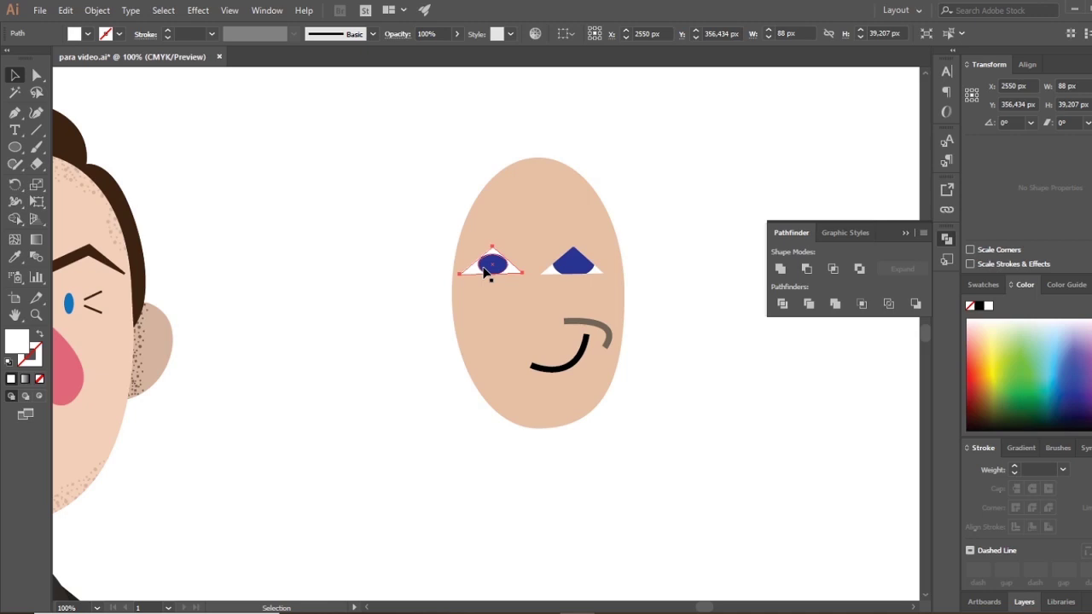
left_click(511, 282, "shift")
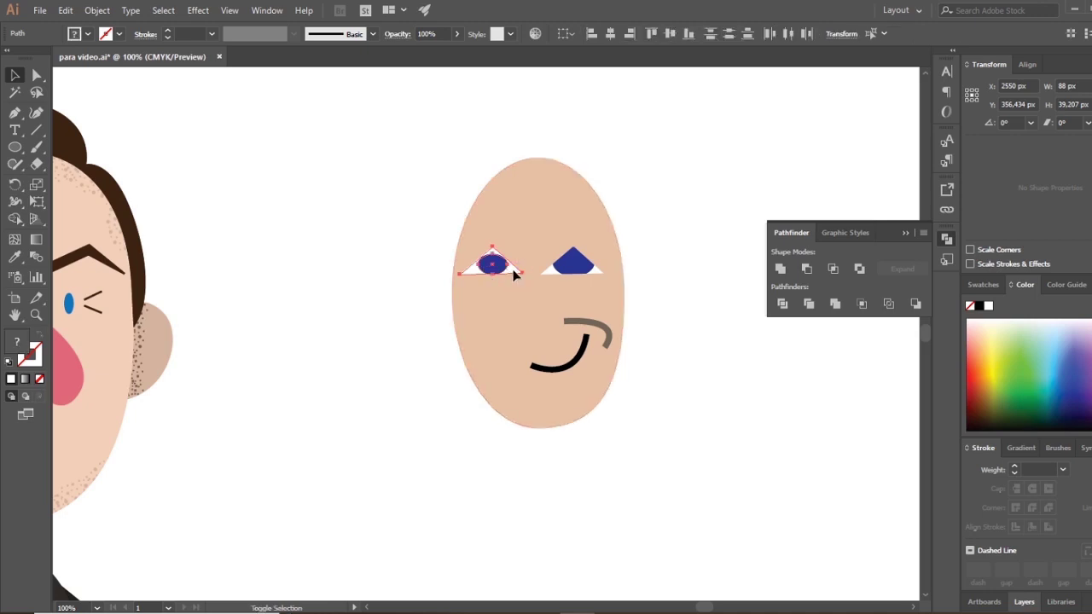
left_click(521, 284, "shift")
key("Delete")
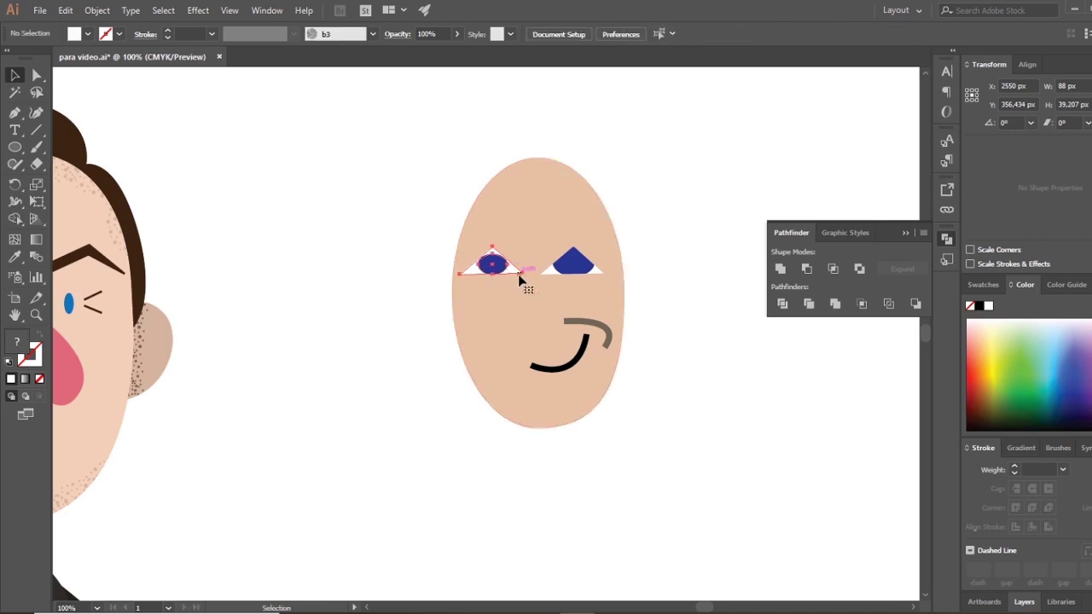
Duplicate the right eye's blue iris piece and white corners into the left eye's place
left_click(595, 279)
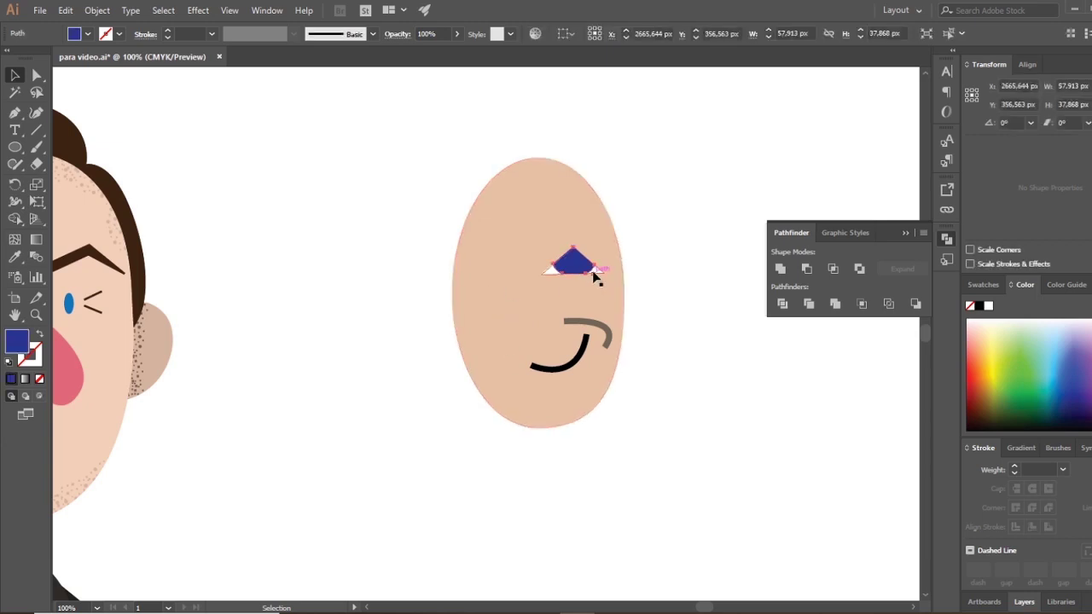
left_click(597, 273, "shift")
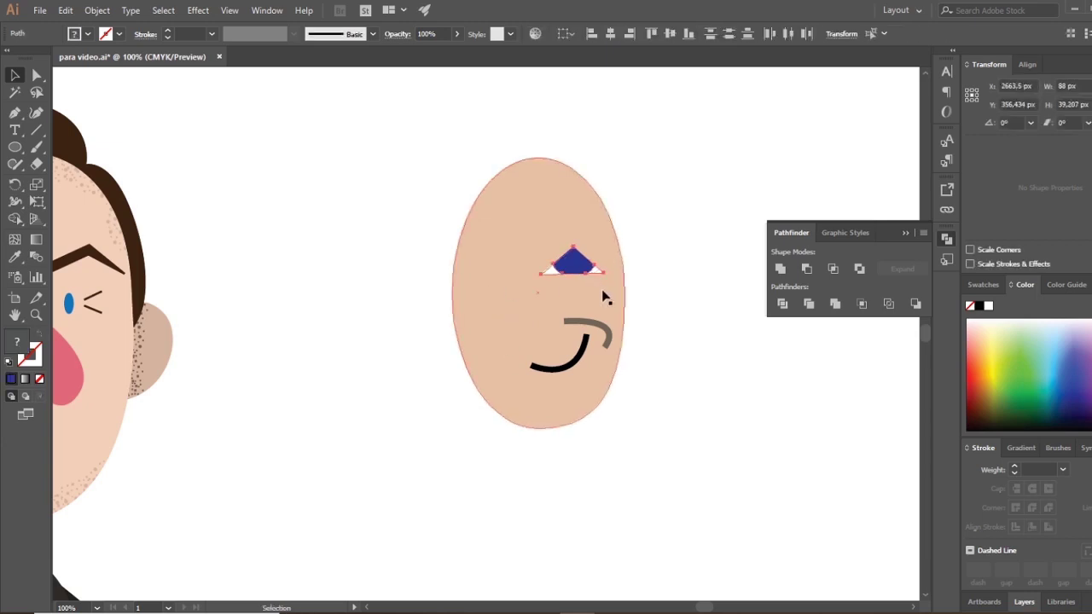
left_click_drag(597, 265, 497, 267)
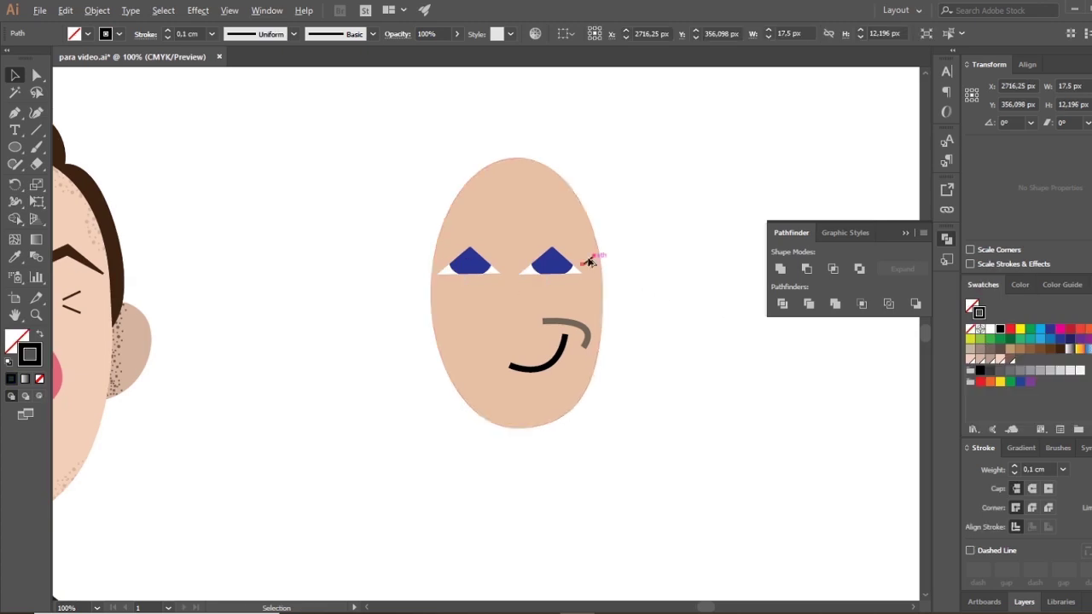
Duplicate the short wrinkle line beside the right eye just below the original and rotate the copy with Free Transform to slope downward
left_click_drag(588, 261, 595, 283)
left_click(42, 202)
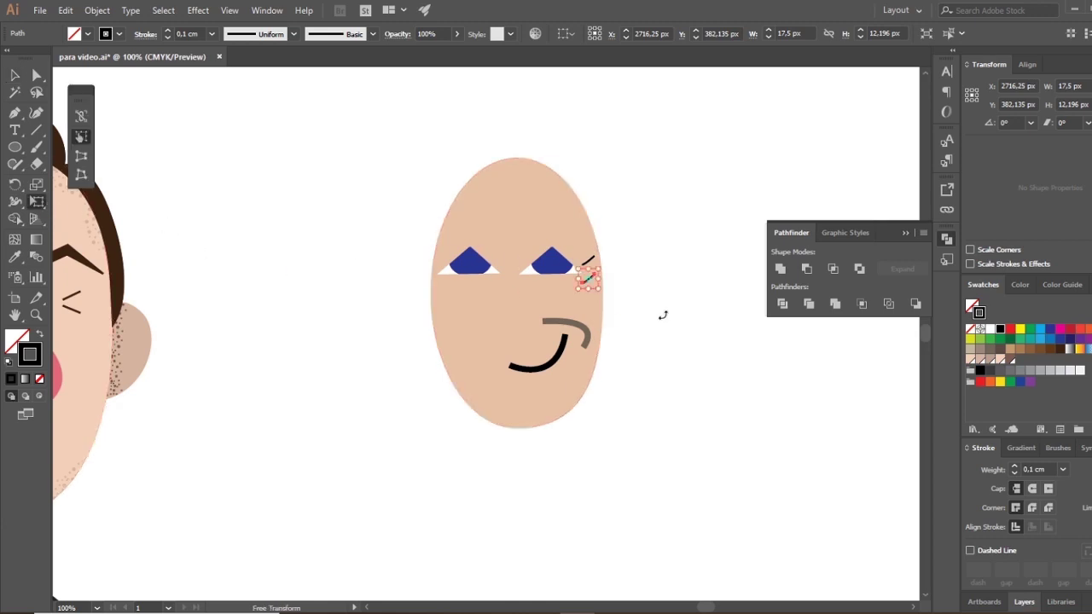
mouse_move(595, 271)
left_mouse_down()
mouse_move(593, 285)
mouse_move(602, 283)
left_mouse_up()
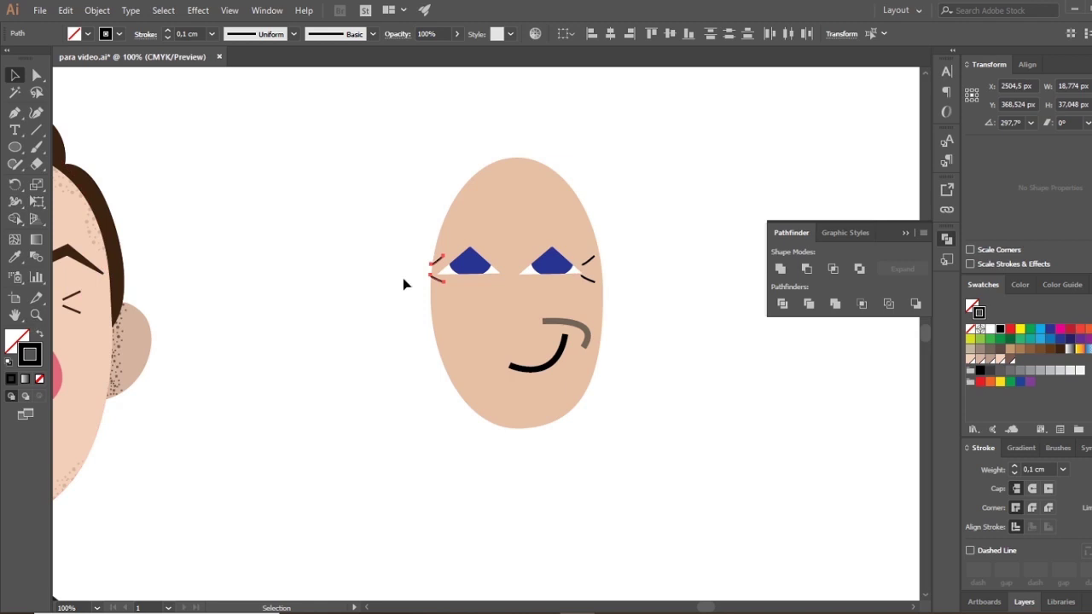
Reflect the two wrinkle lines beside the left eye across the vertical axis
right_click(435, 267)
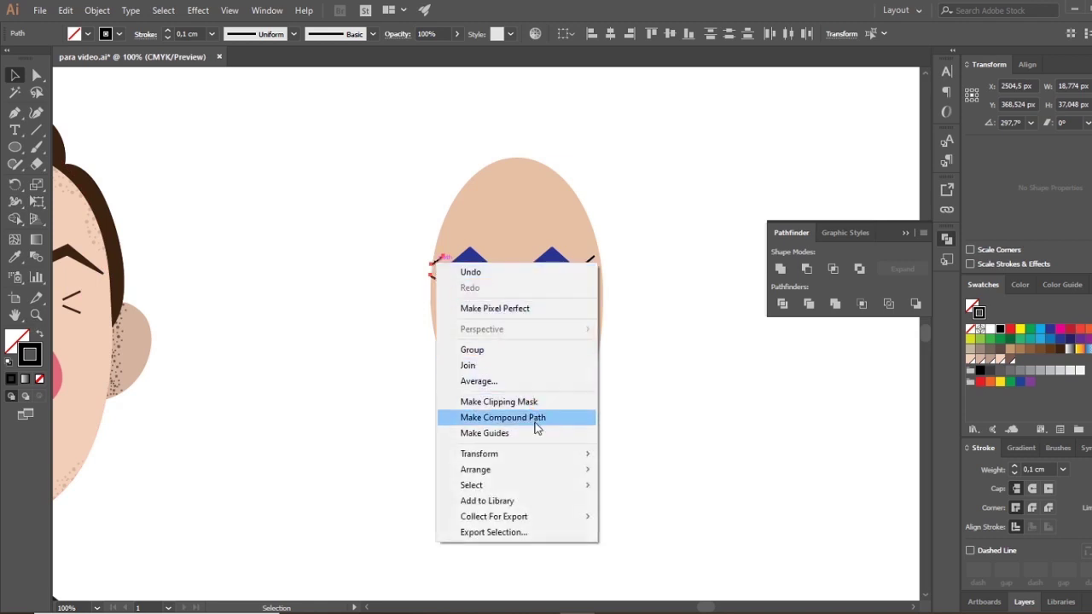
mouse_move(558, 470)
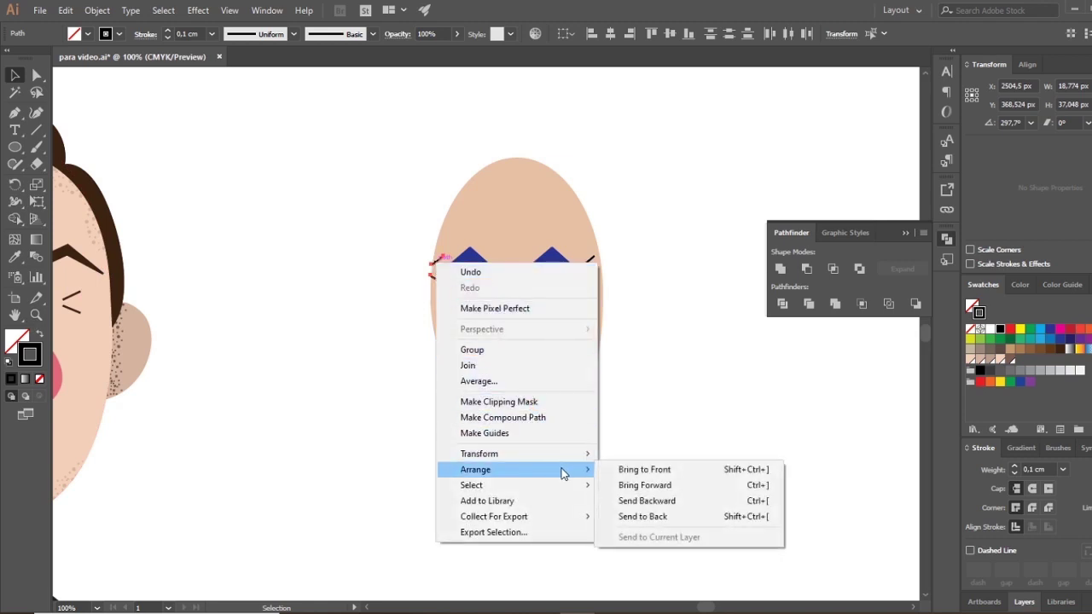
mouse_move(587, 454)
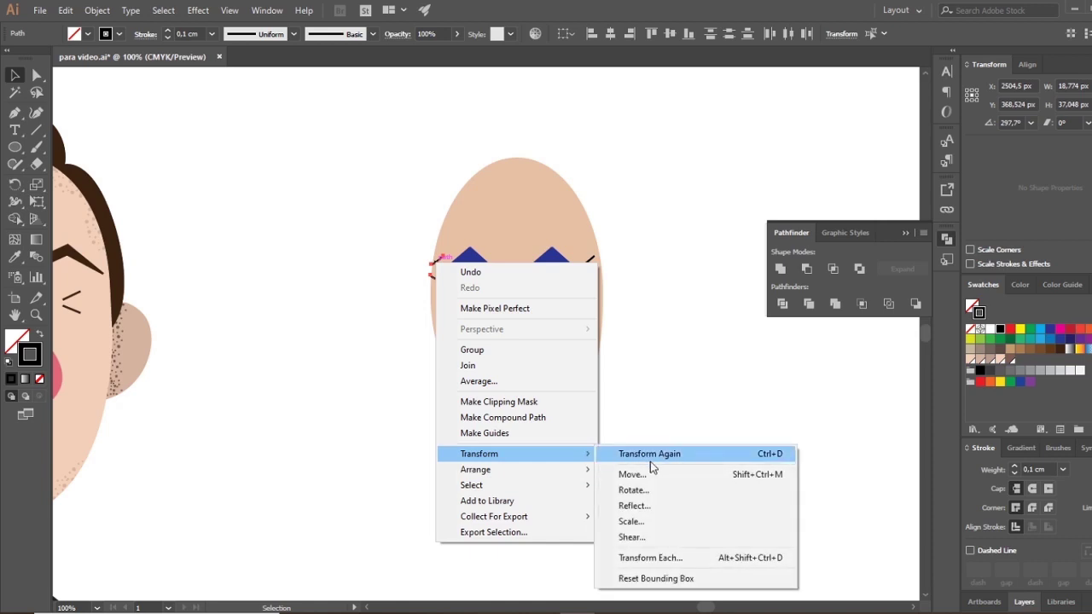
left_click(677, 506)
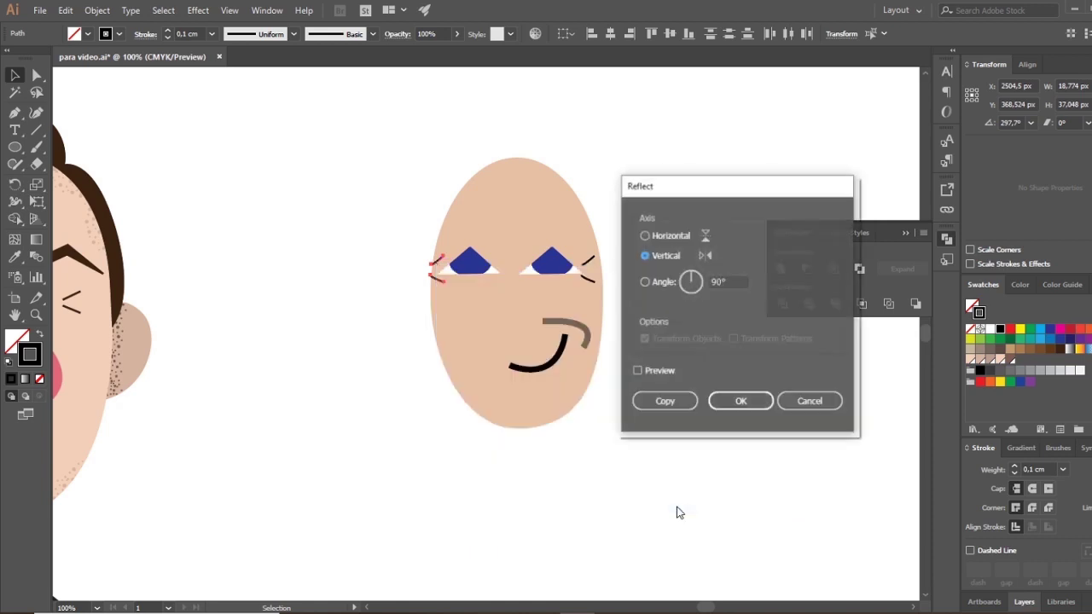
left_click(657, 236)
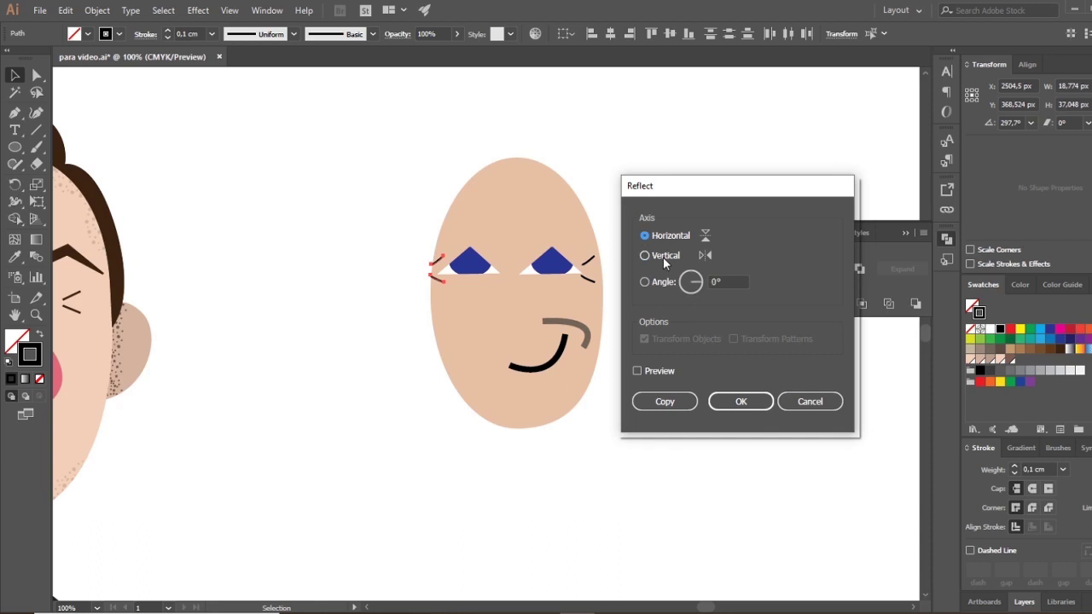
left_click(663, 257)
left_click(741, 402)
Apply the triangular tapered width profile to the black eyebrow stroke above the right eye
key("ctrl+minus")
key("ctrl+minus")
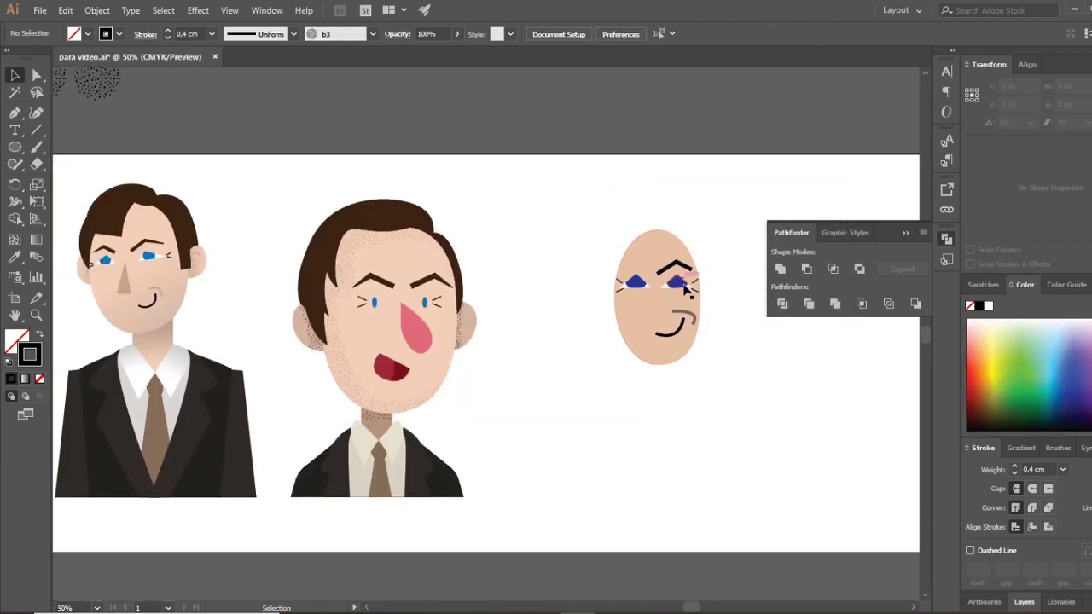
left_click(680, 278, "ctrl")
left_click(680, 278, "ctrl")
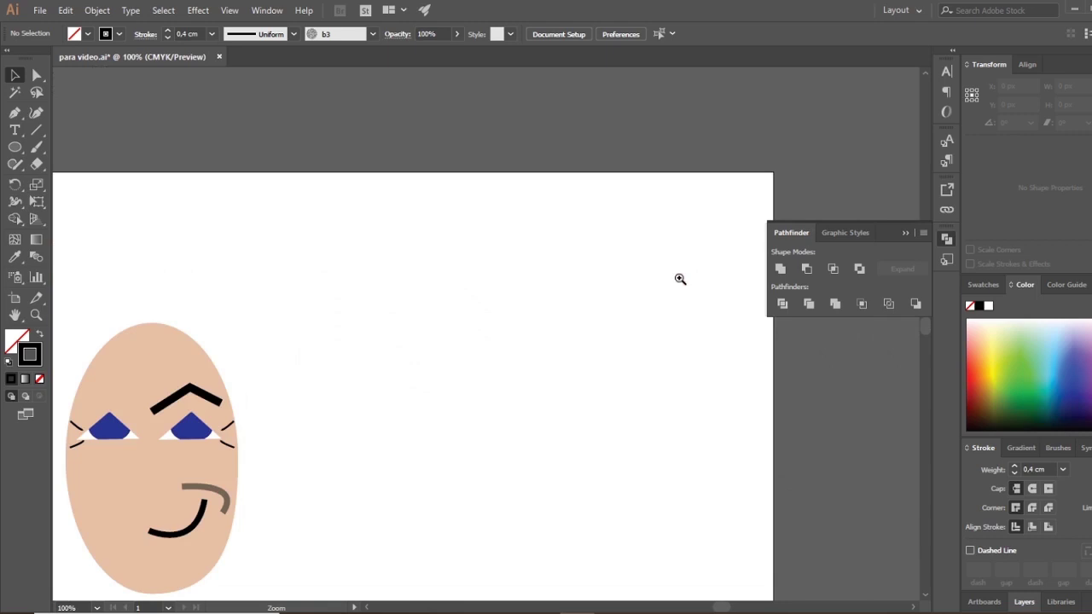
left_click(680, 279, "ctrl")
left_click_drag(224, 445, 493, 337)
left_click_drag(235, 399, 560, 293)
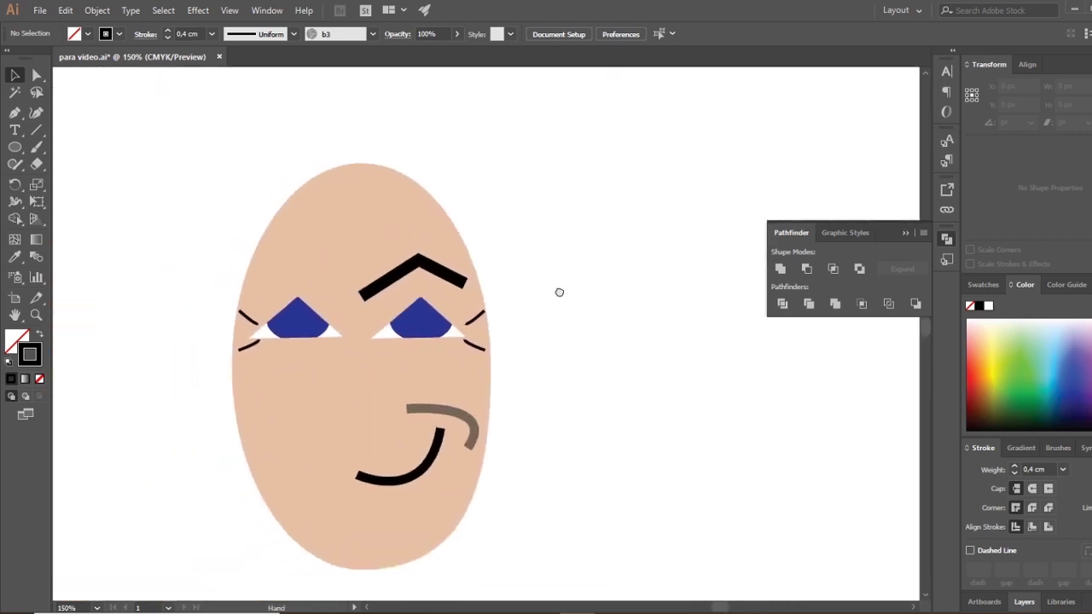
left_click(465, 283)
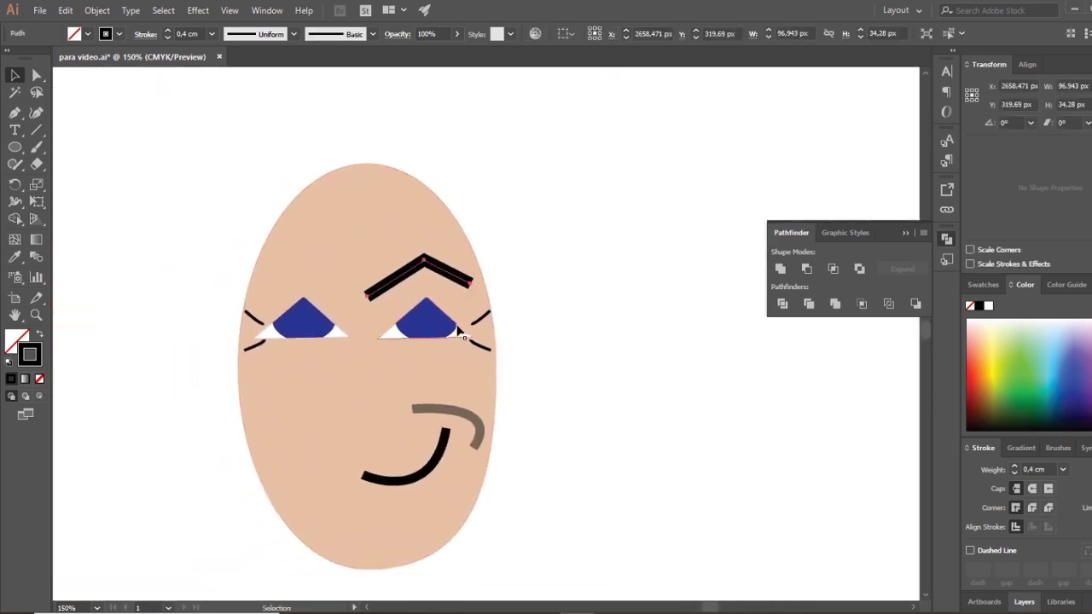
left_click(269, 35)
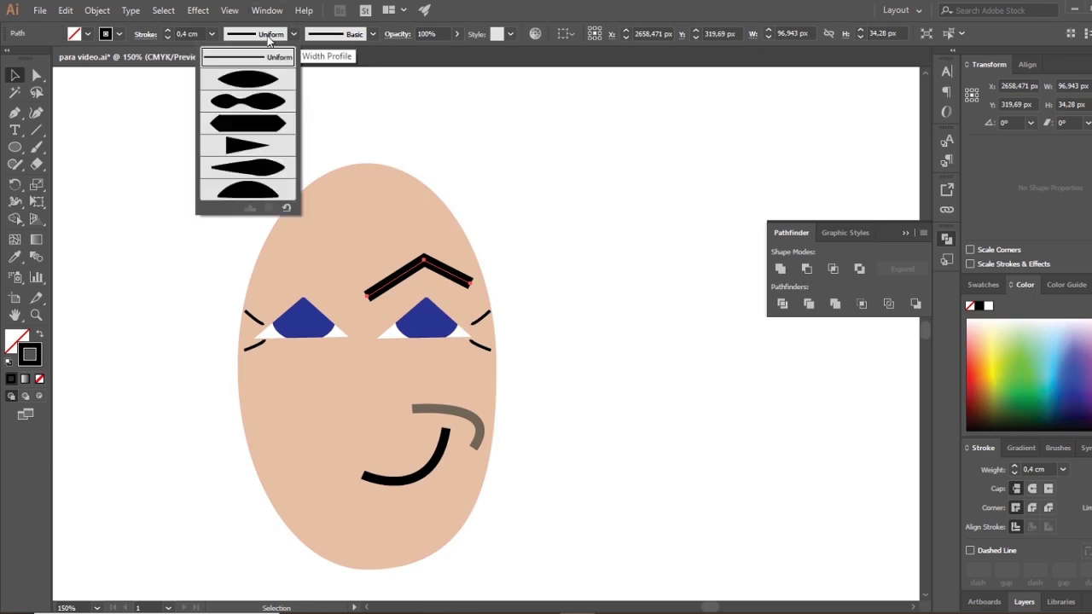
left_click(249, 146)
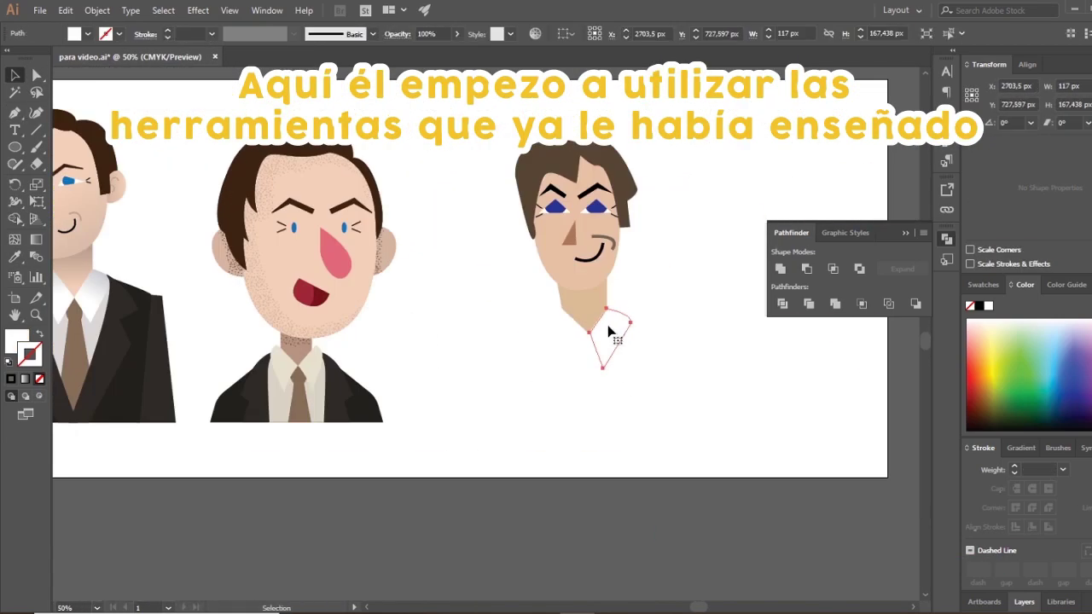
Duplicate the white collar flap to the other side of the neck and add two red jacket halves over the yellow shirt
left_click_drag(610, 334, 563, 335)
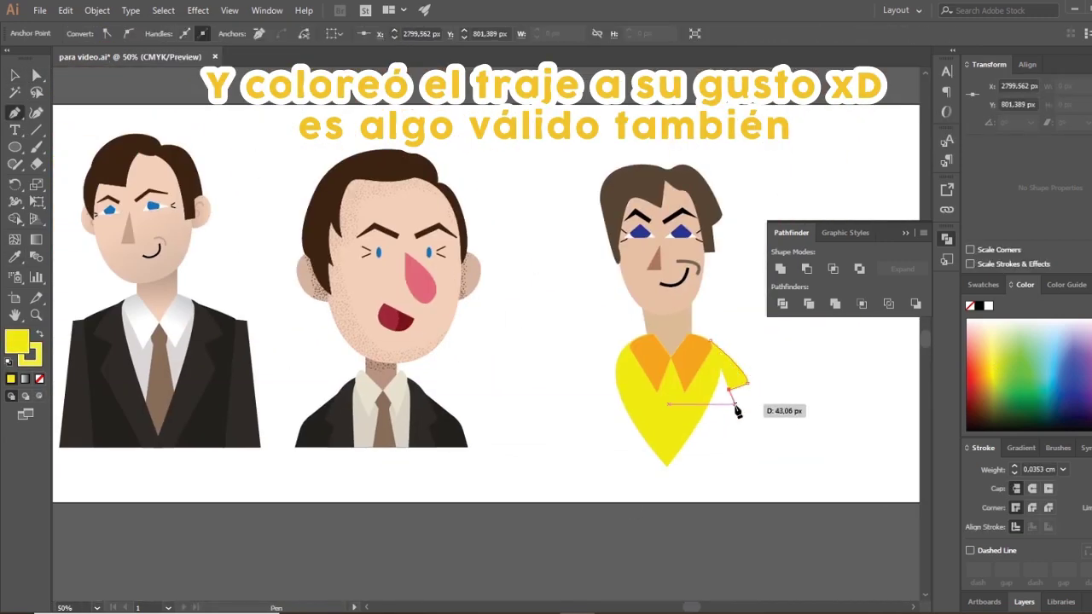
right_click(716, 398)
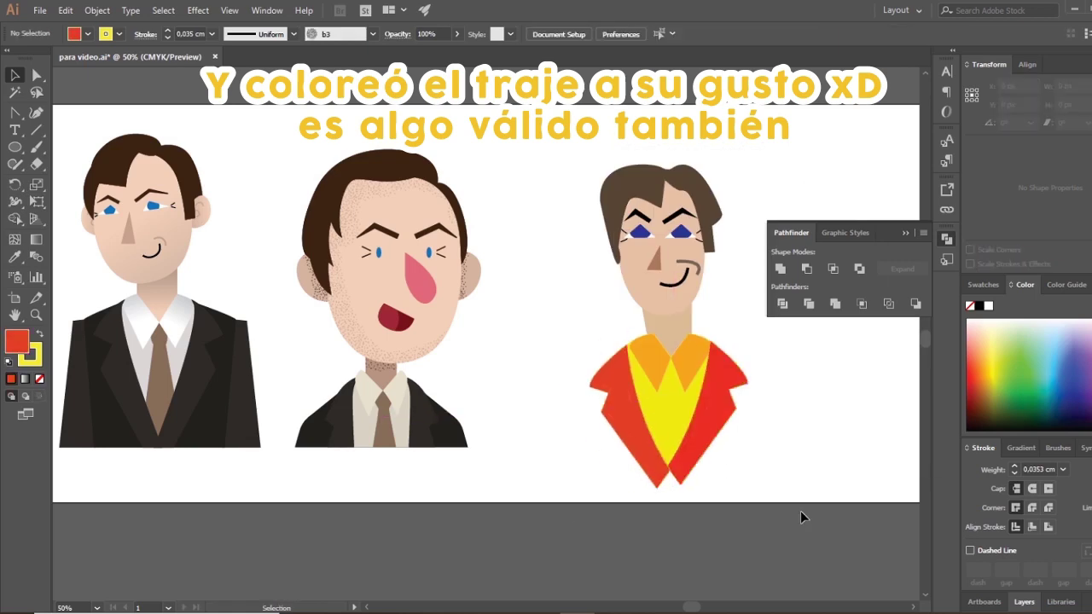